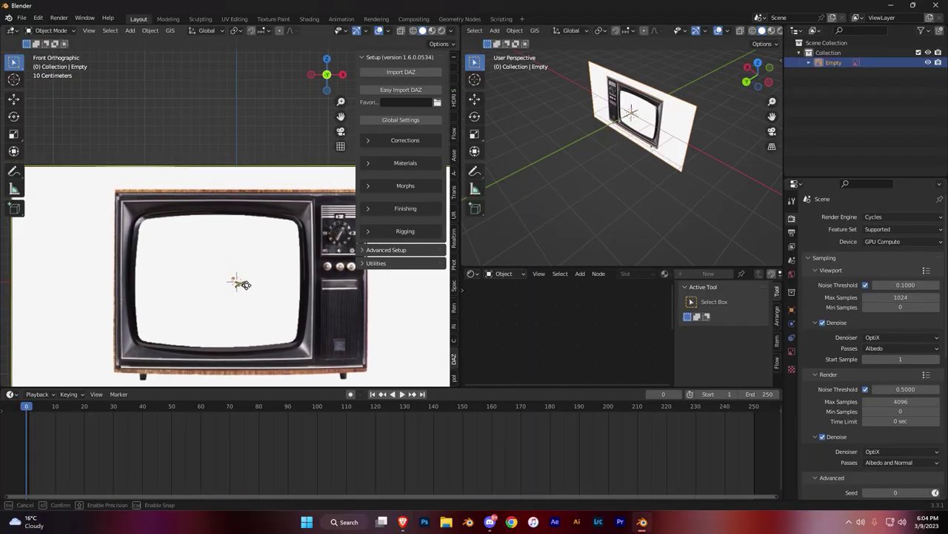
- Drop the downloaded old TV PNG into the front viewport as a reference image
click(239, 284)
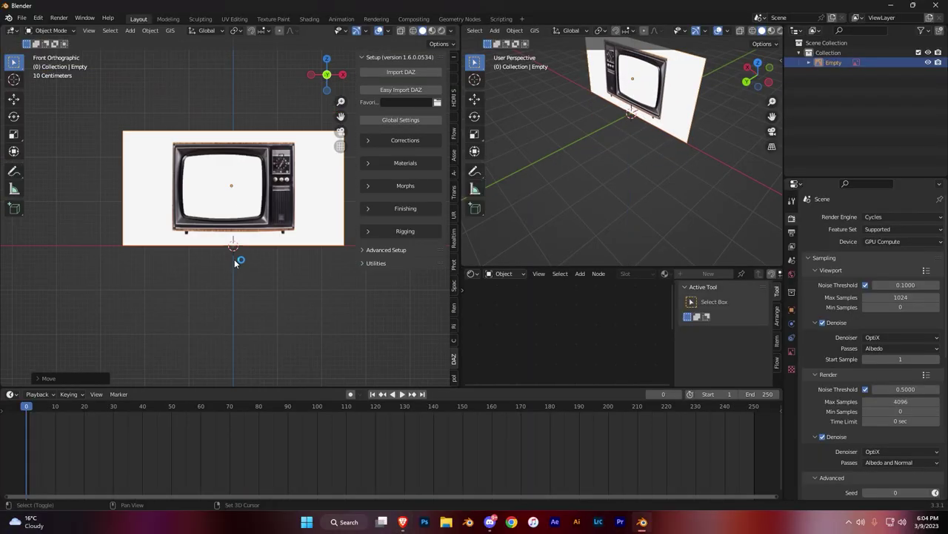
- Add a cube mesh and scale it to match the TV reference picture
key(shift+a)
click(329, 233)
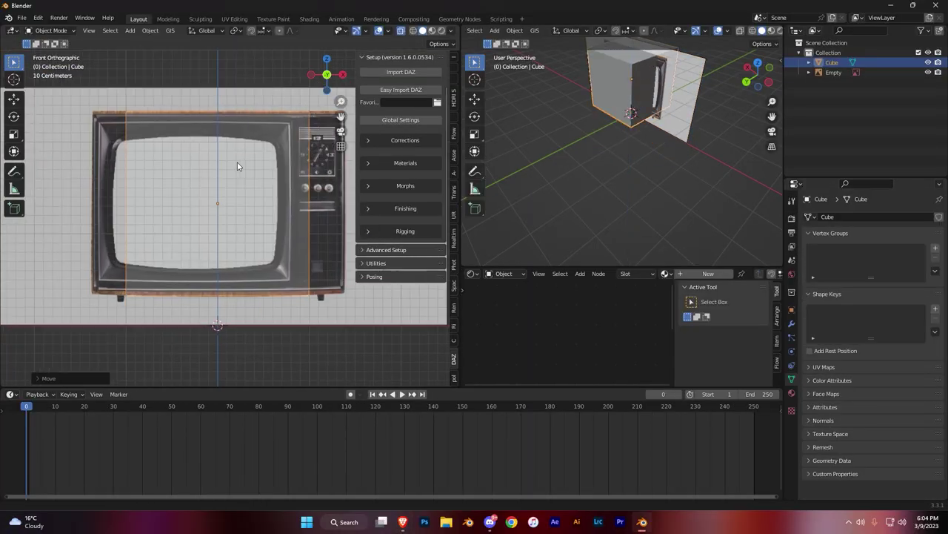
key(Tab)
click(127, 110)
scroll(127, 109, down, 2)
- Switch to the front view and begin insetting the cube's front face
middle_drag(186, 222, 245, 215)
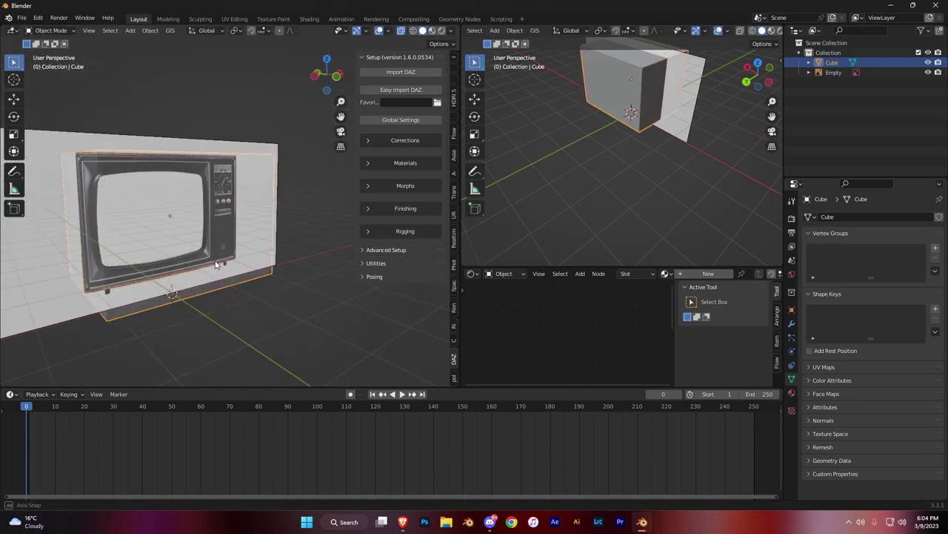
key(KP_1)
key(i)
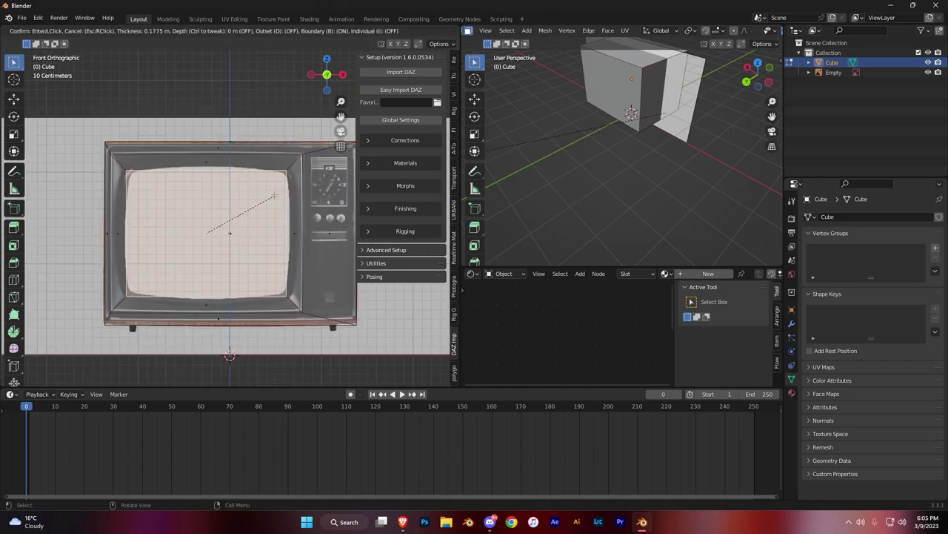
- Confirm the inset and extrude the screen face inward to form a recess
click(281, 175)
mouse_move(280, 175)
middle_down()
mouse_move(212, 315)
mouse_move(202, 219)
mouse_move(277, 148)
middle_up()
key(KP_1)
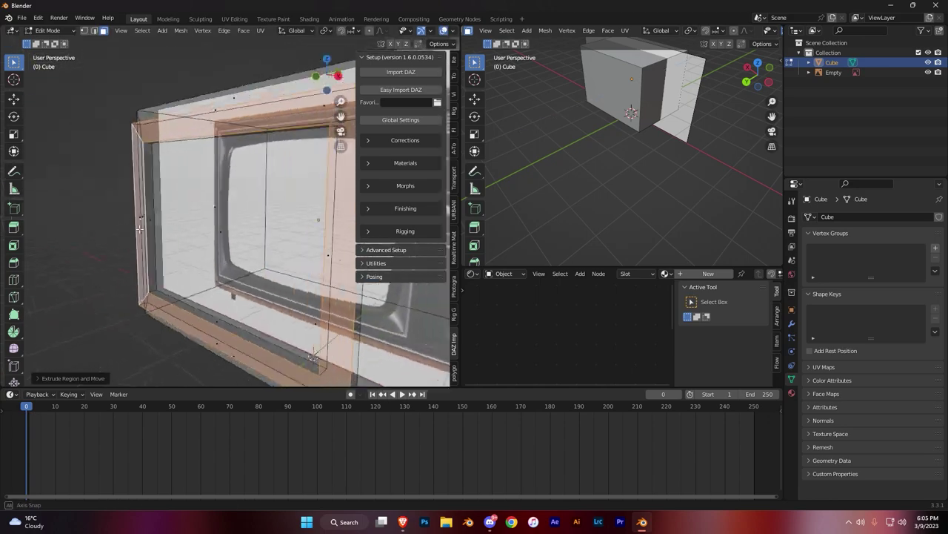
key(KP_1)
scroll(276, 148, up, 2)
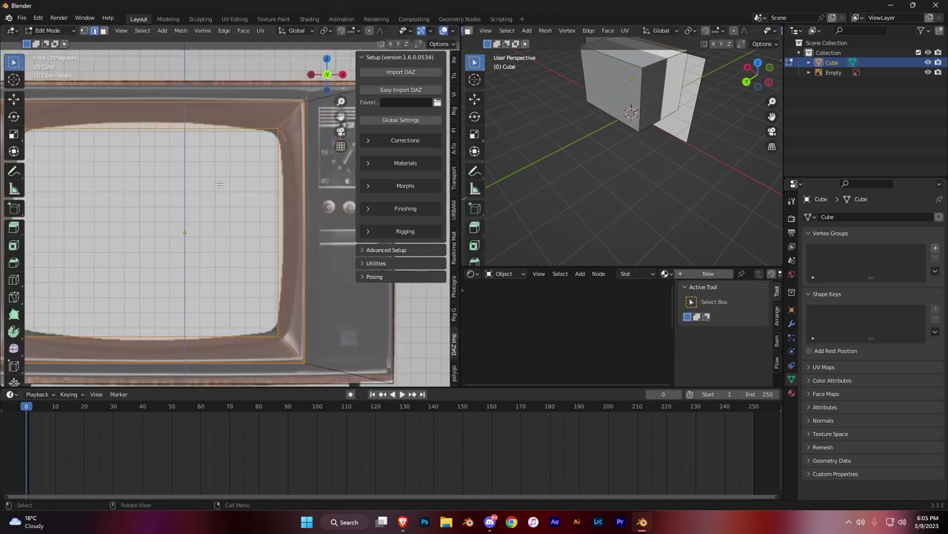
middle_drag(219, 184, 317, 77)
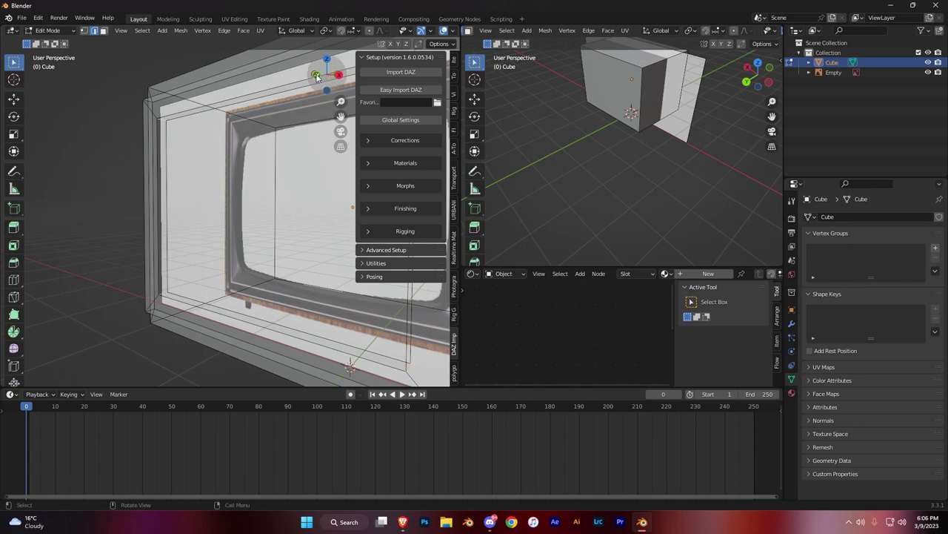
key(KP_1)
- Bevel the screen recess corners to round them off
key(ctrl+b)
key(Escape)
key(Tab)
mouse_move(378, 318)
middle_down()
mouse_move(95, 270)
mouse_move(185, 244)
middle_up()
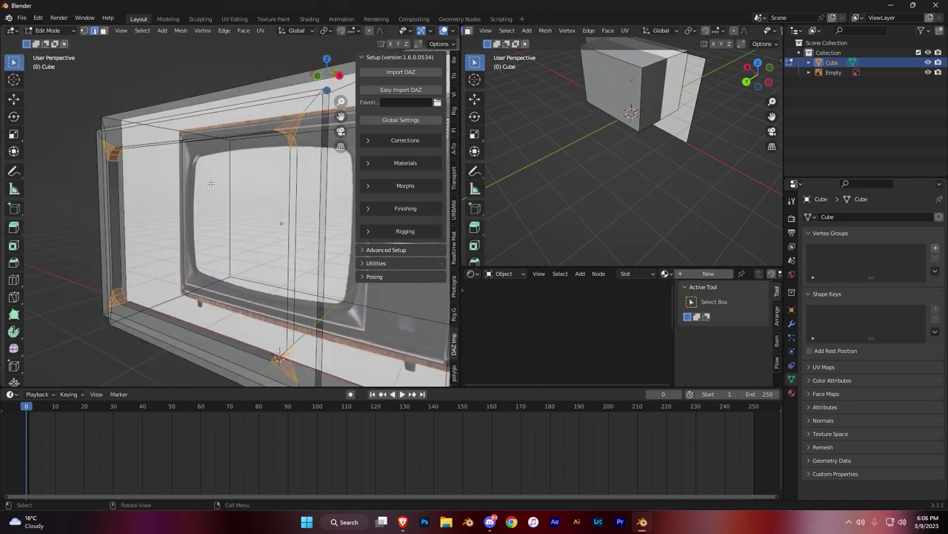
- Knife-cut outlines around the clock panel, knobs and grille
key(KP_1)
scroll(230, 246, up, 3)
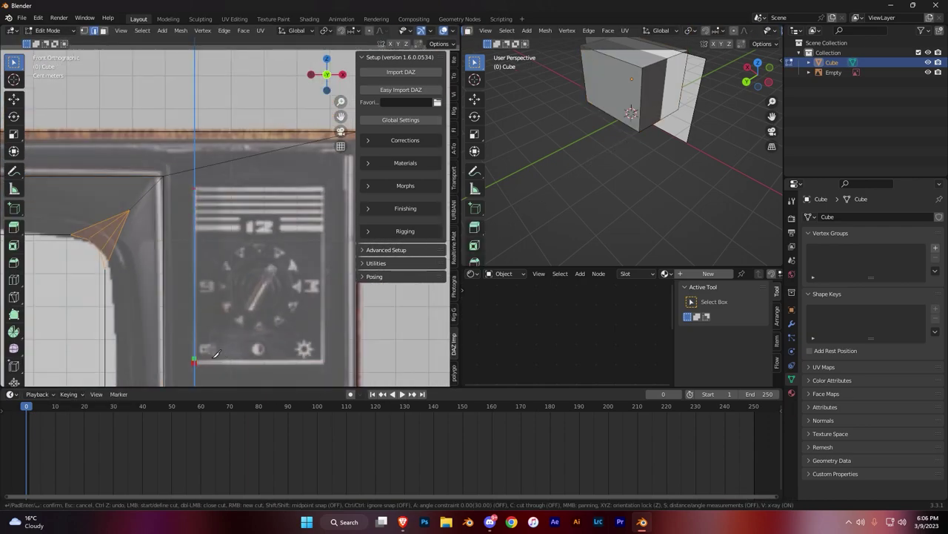
middle_drag(248, 228, 222, 193)
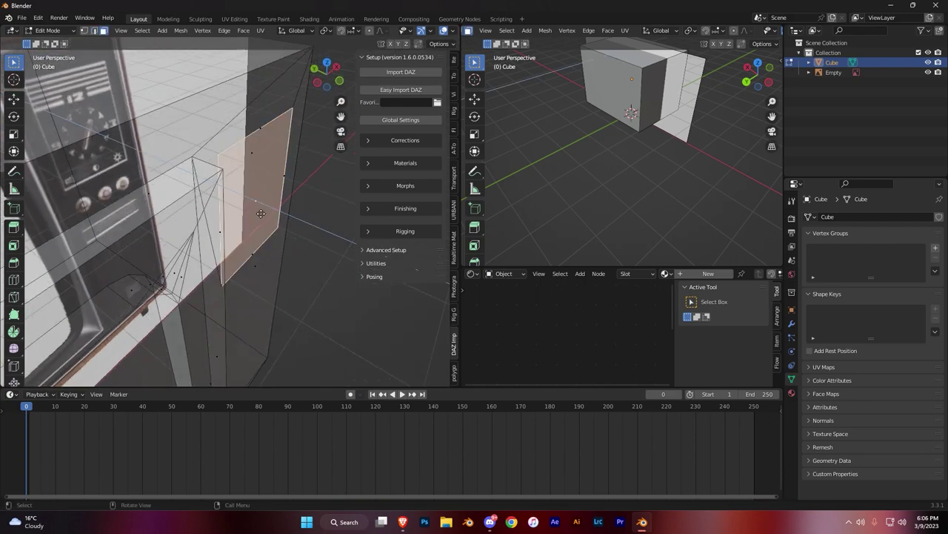
key(KP_1)
mouse_move(218, 356)
shift+middle_down()
mouse_move(218, 174)
mouse_move(212, 201)
mouse_move(214, 189)
mouse_move(148, 231)
shift+middle_up()
key(KP_1)
- Add a small cylinder and position it on the clock dial using top and side views
click(131, 281)
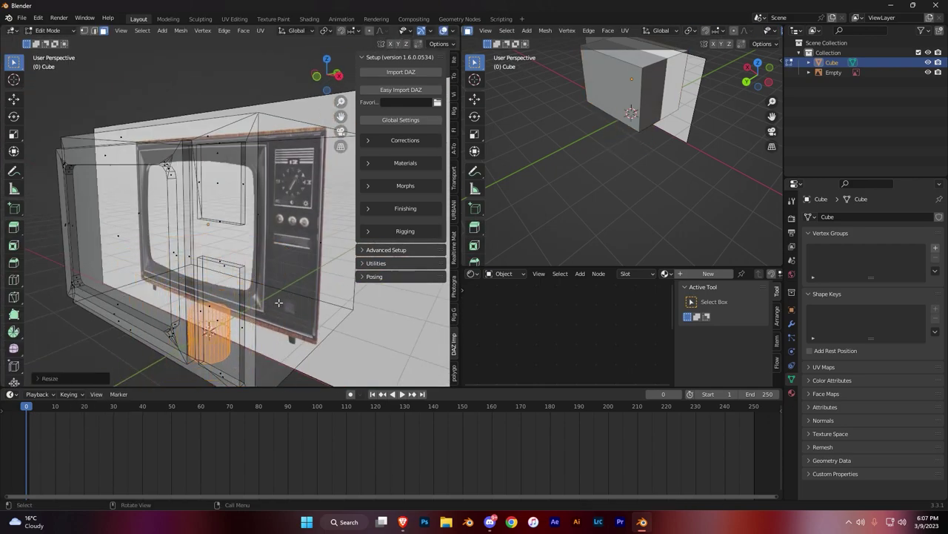
click(225, 320)
key(KP_7)
key(g)
click(327, 92)
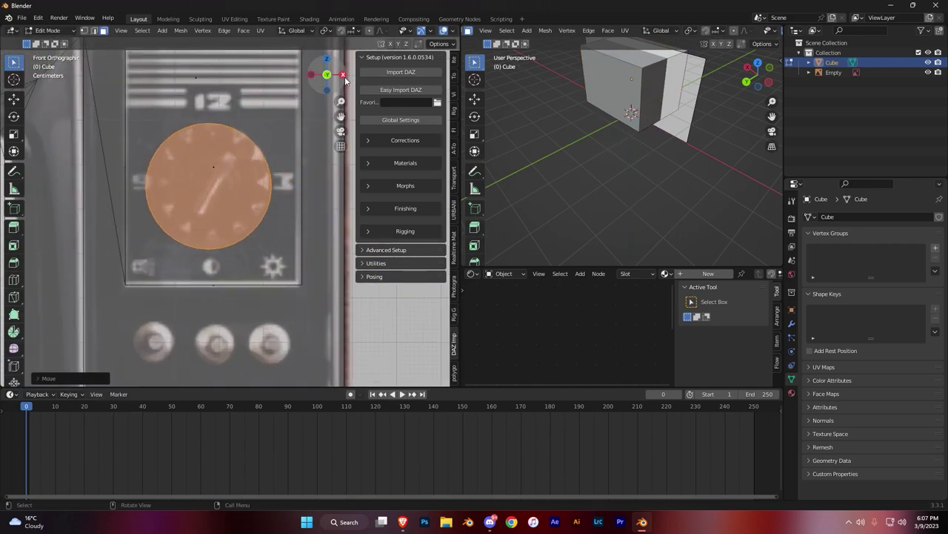
key(KP_3)
key(g)
click(255, 149)
key(KP_1)
- Duplicate the cylinder onto the knob positions
key(g)
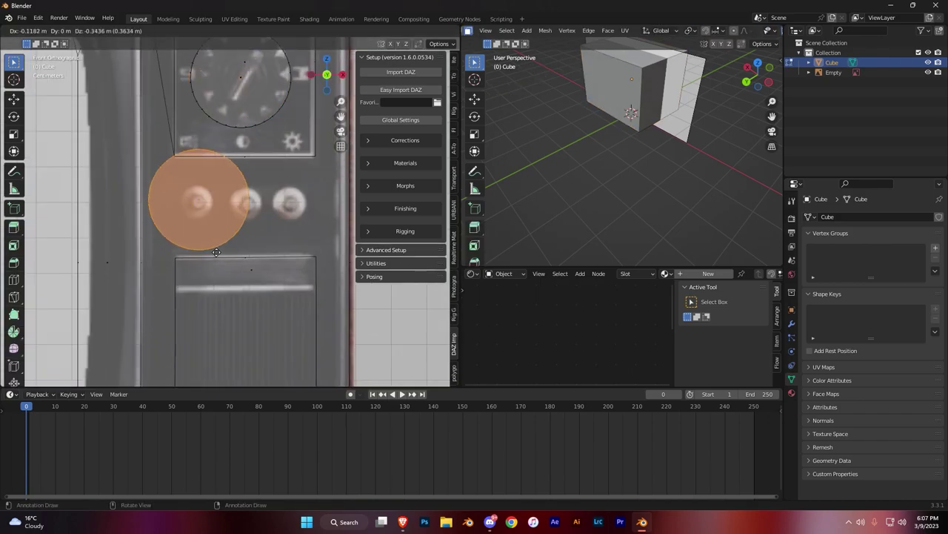
click(267, 222)
key(KP_3)
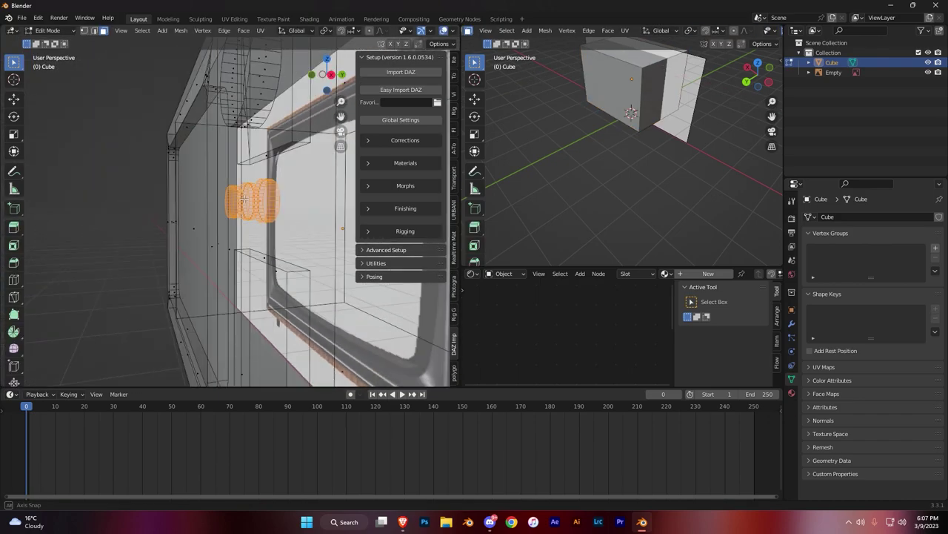
key(Tab)
middle_drag(223, 222, 283, 230)
key(Tab)
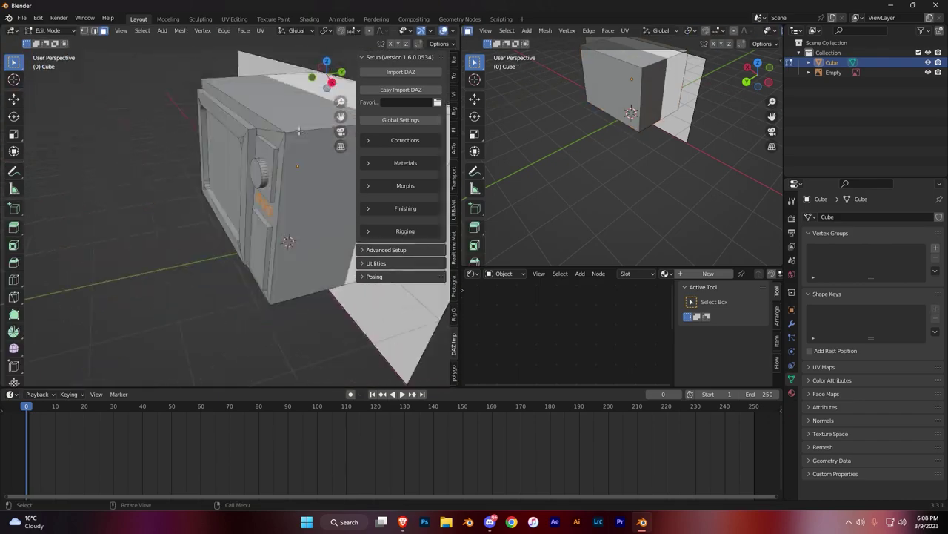
- Select the whole mesh and scale it along Y to make the box shallower
key(a)
key(s)
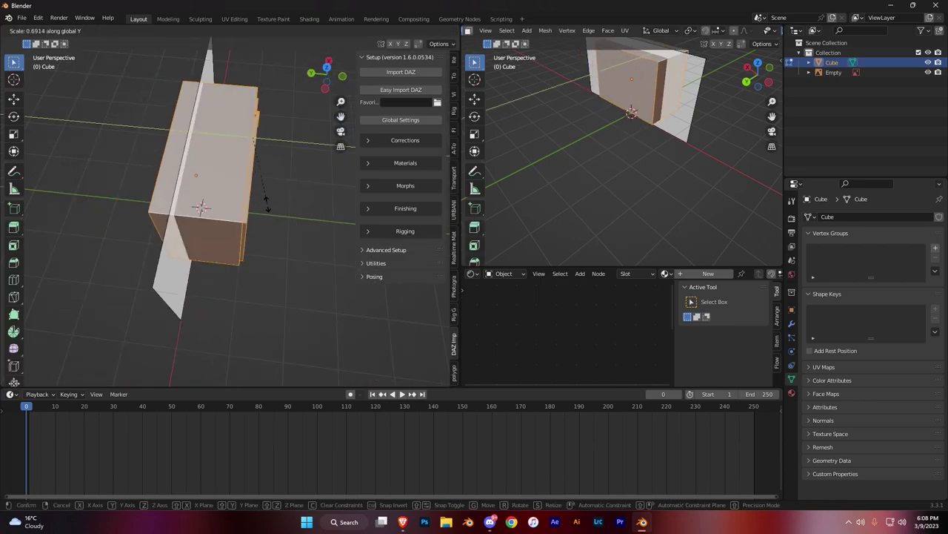
click(267, 206)
middle_drag(267, 207, 304, 303)
click(316, 83)
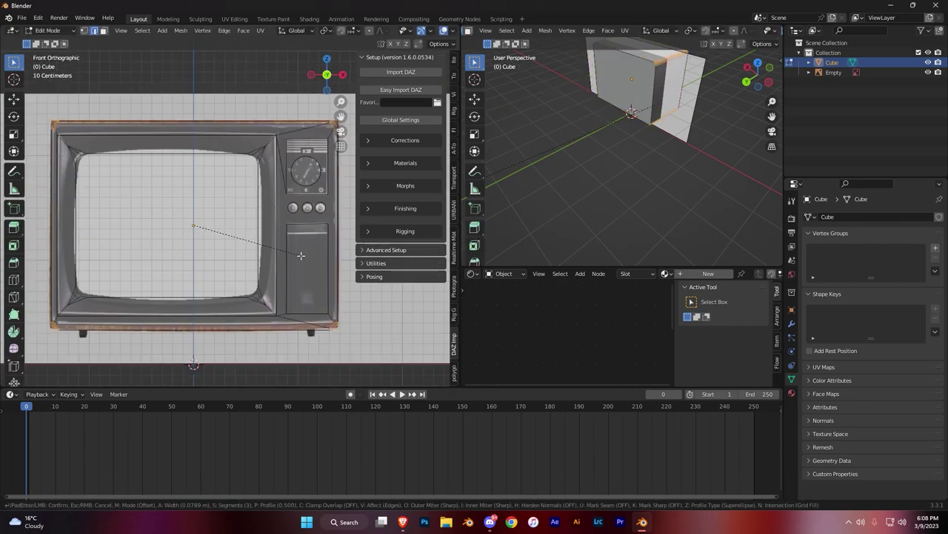
- Bevel the box edges and switch to the UV Editing workspace
key(u)
click(158, 227)
click(234, 18)
- Project all TV faces' UVs from the front view and load the old TV PNG
key(KP_1)
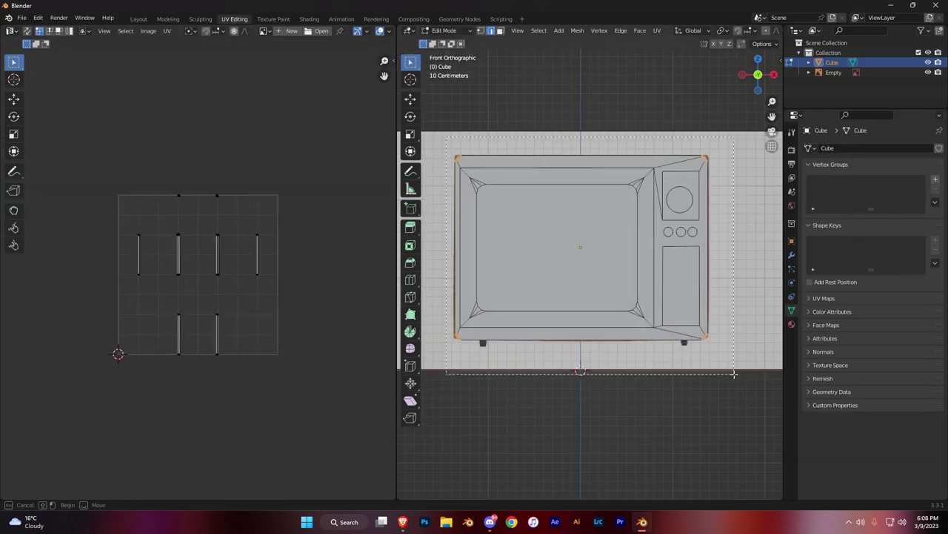
key(u)
click(536, 295)
drag(724, 399, 724, 399)
key(u)
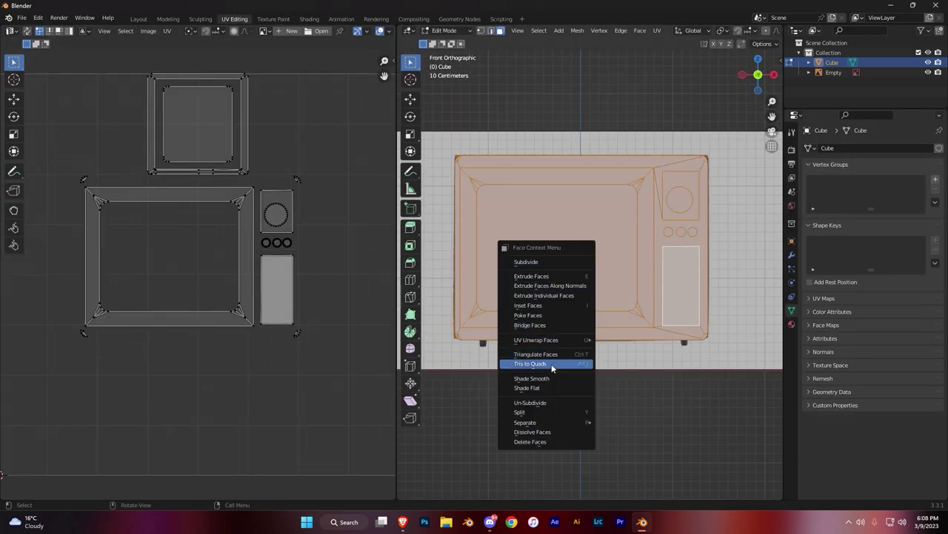
click(536, 364)
click(317, 30)
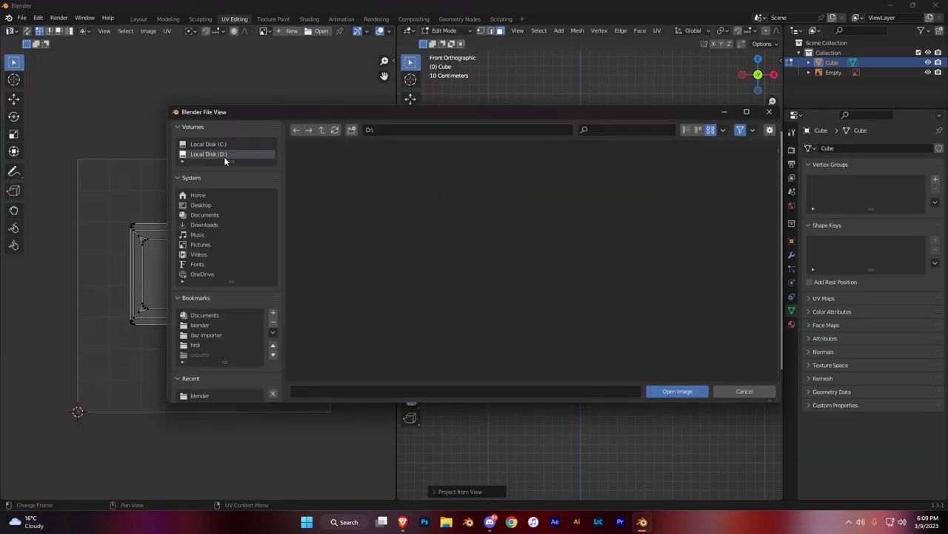
double_click(326, 265)
- Scale the UVs horizontally to fit the photo, then resize the clock dial island
key(a)
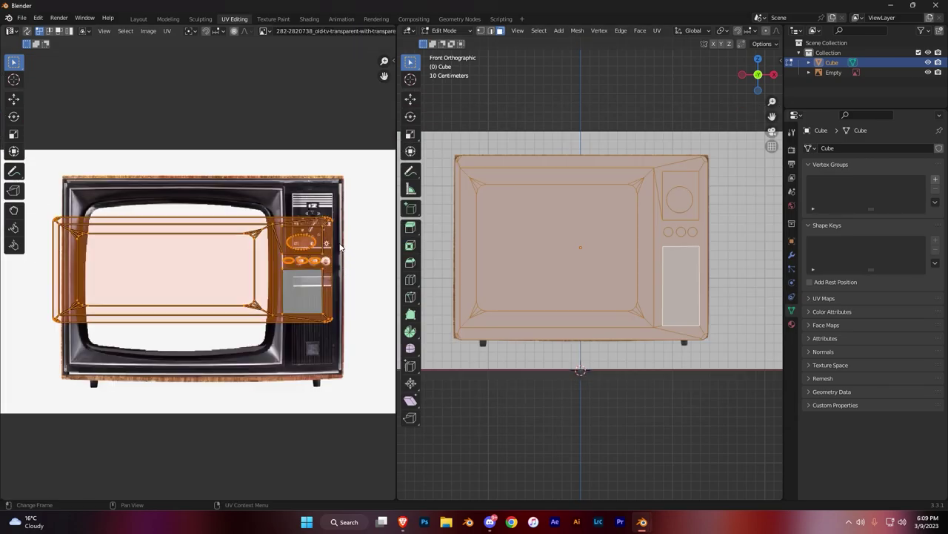
scroll(337, 244, down, 2)
key(s)
key(x)
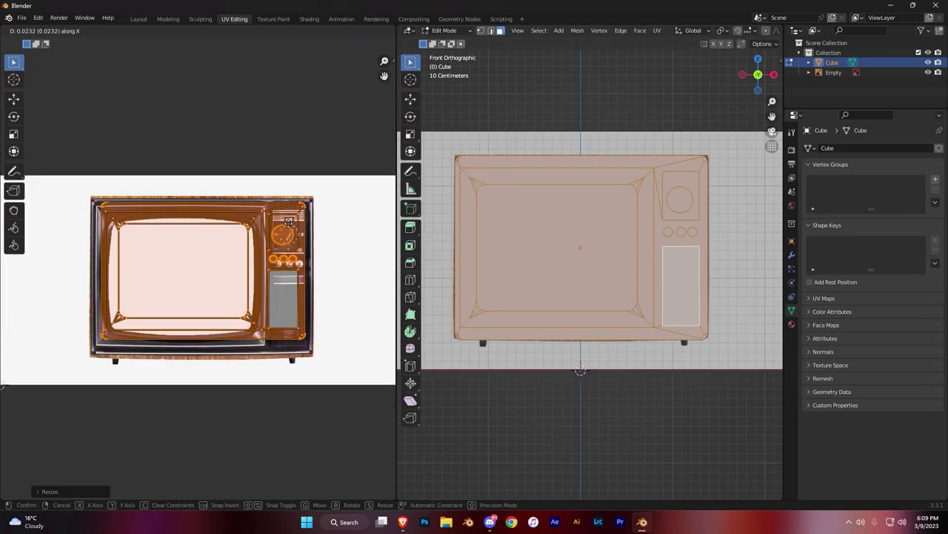
scroll(309, 249, up, 3)
scroll(212, 237, up, 3)
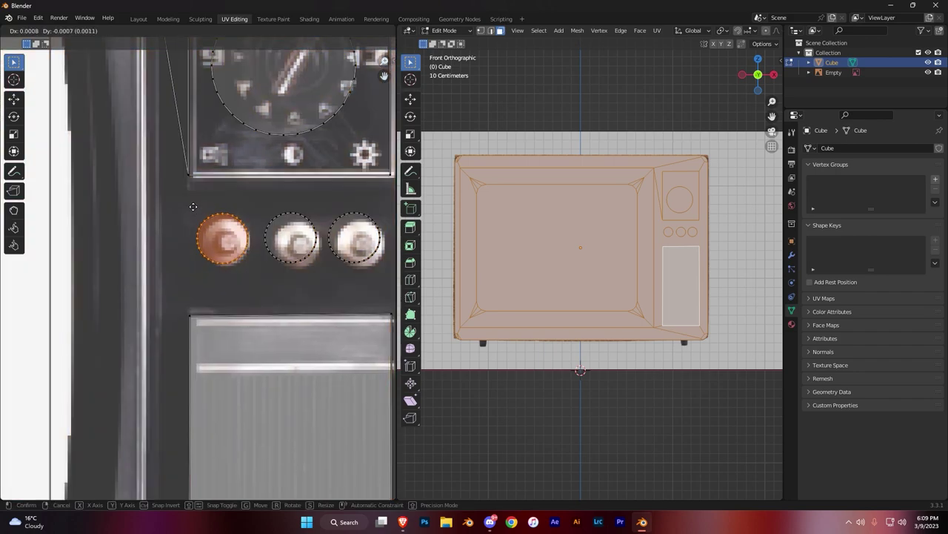
scroll(330, 300, up, 2)
key(l)
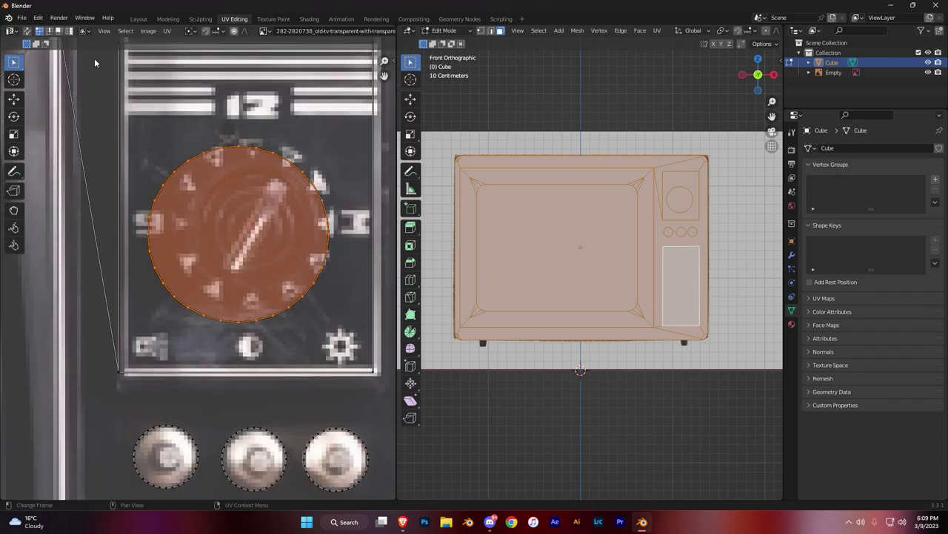
key(s)
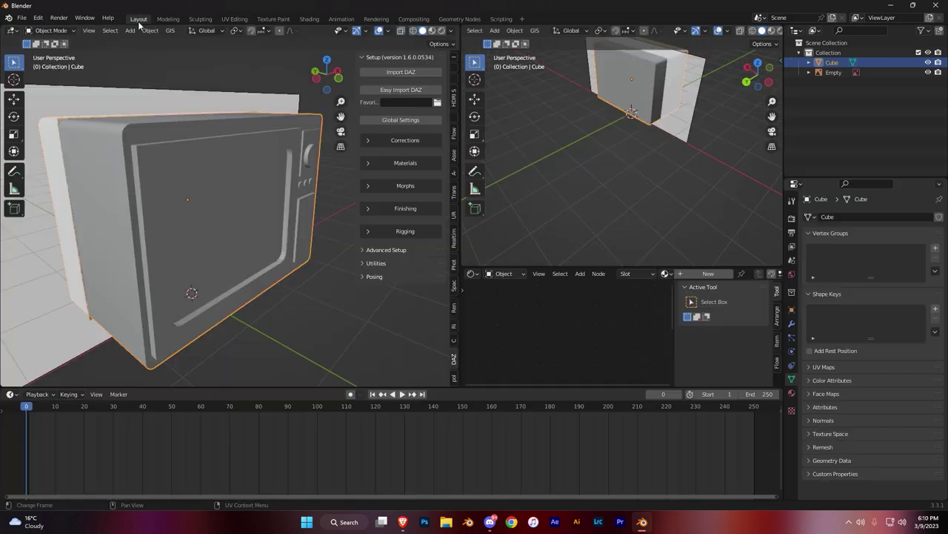
- Link the Image Texture Color to Base Color and preview the textured TV
click(791, 393)
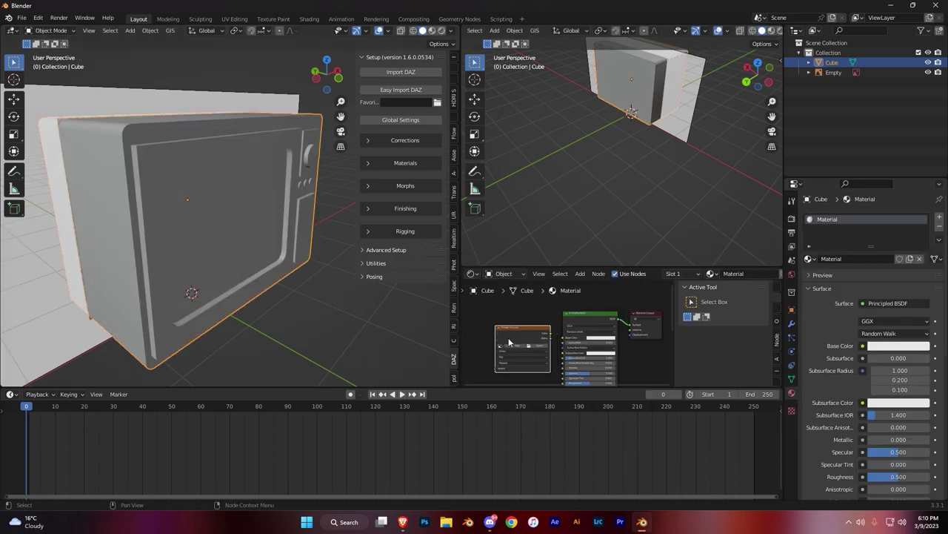
drag(548, 337, 563, 337)
mouse_move(593, 170)
middle_down()
mouse_move(635, 161)
mouse_move(584, 176)
middle_up()
click(778, 30)
click(753, 31)
- Rename the first material 'TV UV'
key(Tab)
alt+click(187, 185)
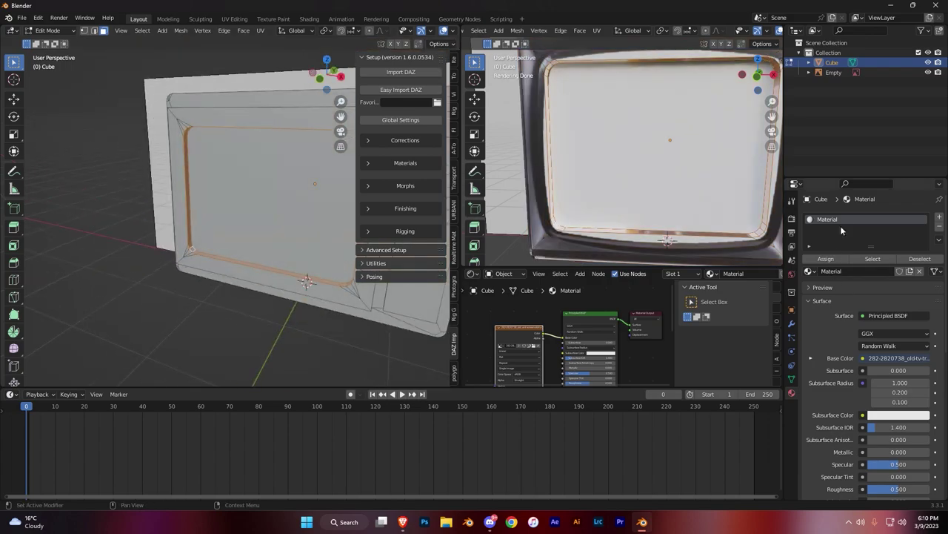
text(V)
key(Return)
click(939, 216)
- Add a second material slot named BLACK with a black Base Color
click(837, 287)
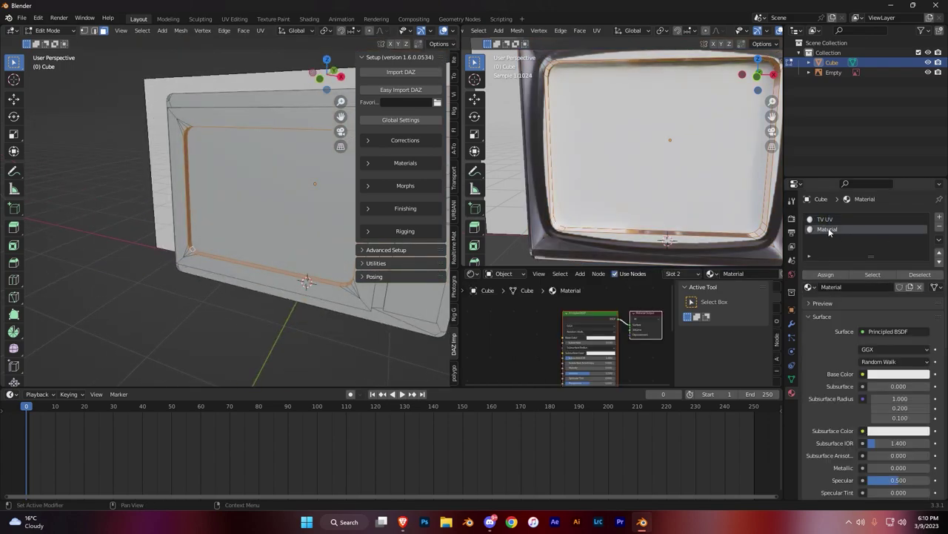
click(812, 277)
scroll(886, 401, down, 5)
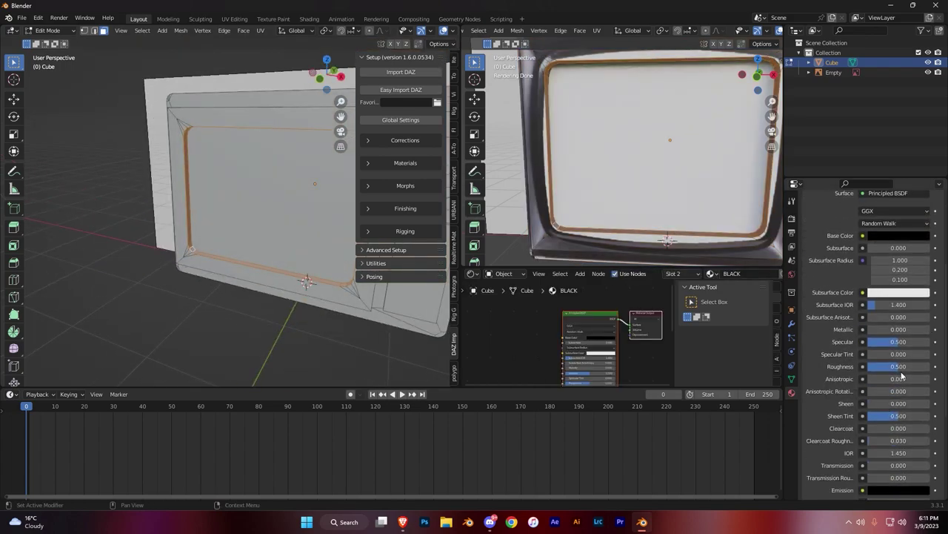
- Select the screen-rim bevel faces and assign the BLACK material to them
middle_drag(253, 258, 243, 295)
click(243, 295)
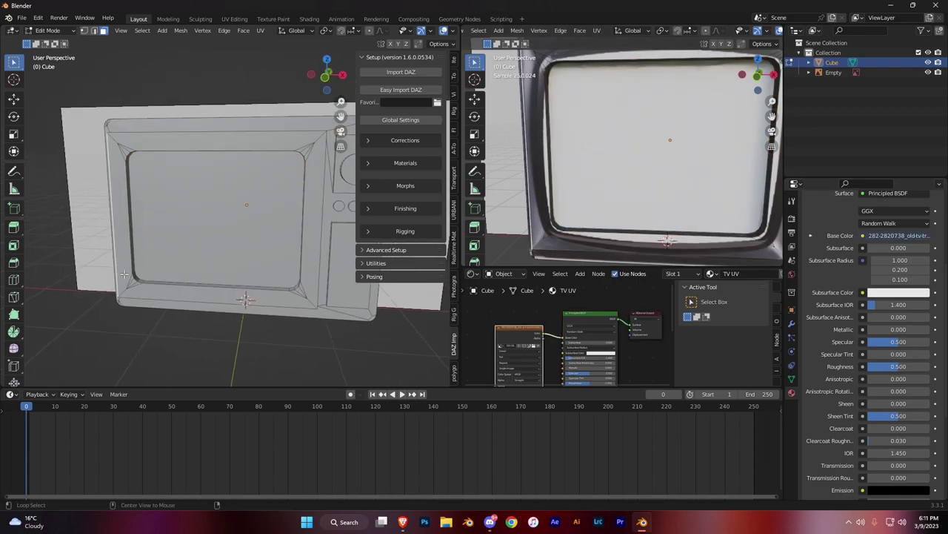
alt+middle_drag(124, 274, 175, 204)
alt+click(175, 205)
scroll(867, 297, up, 5)
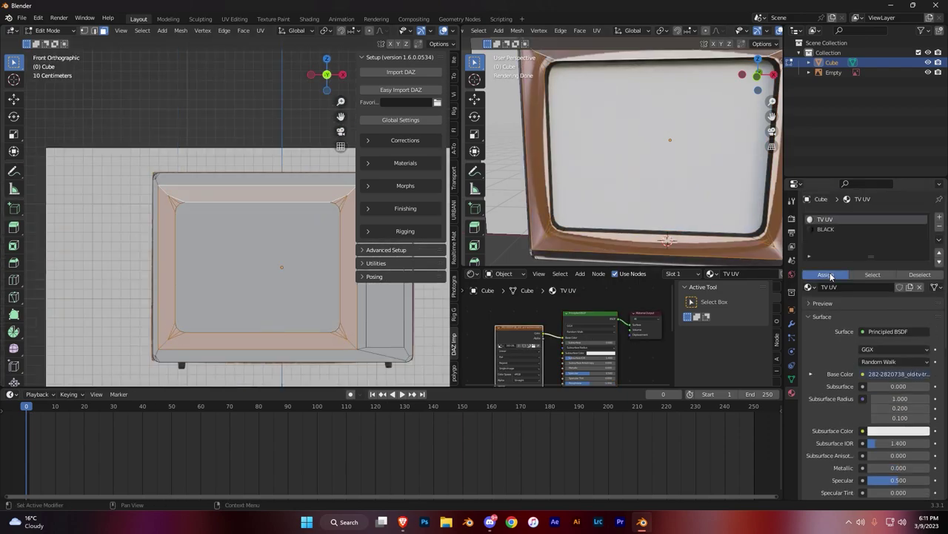
click(825, 229)
click(826, 274)
mouse_move(222, 259)
middle_down()
mouse_move(287, 299)
mouse_move(289, 233)
mouse_move(208, 304)
middle_up()
alt+click(287, 299)
- Select the TV's lower panel face and inspect it from front and perspective views
click(289, 233)
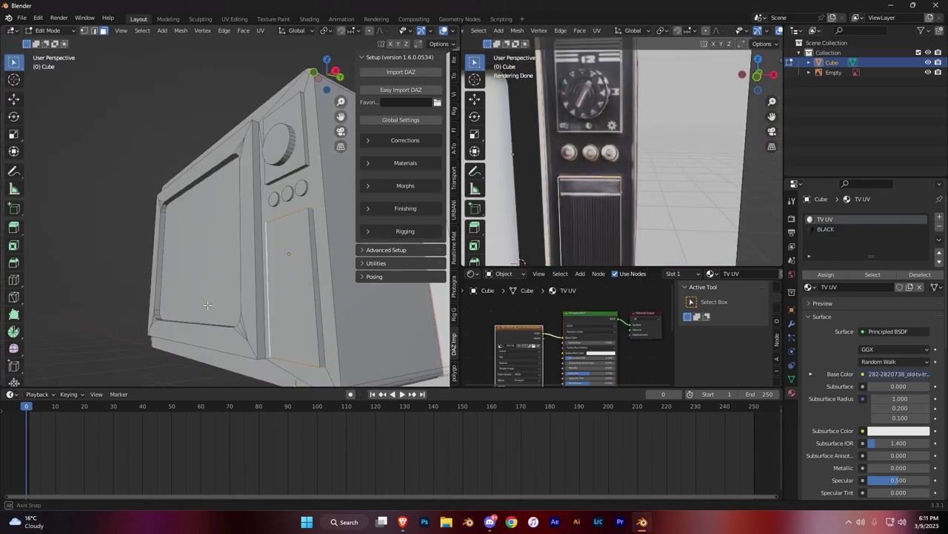
key(KP_1)
scroll(186, 255, up, 4)
scroll(187, 256, up, 3)
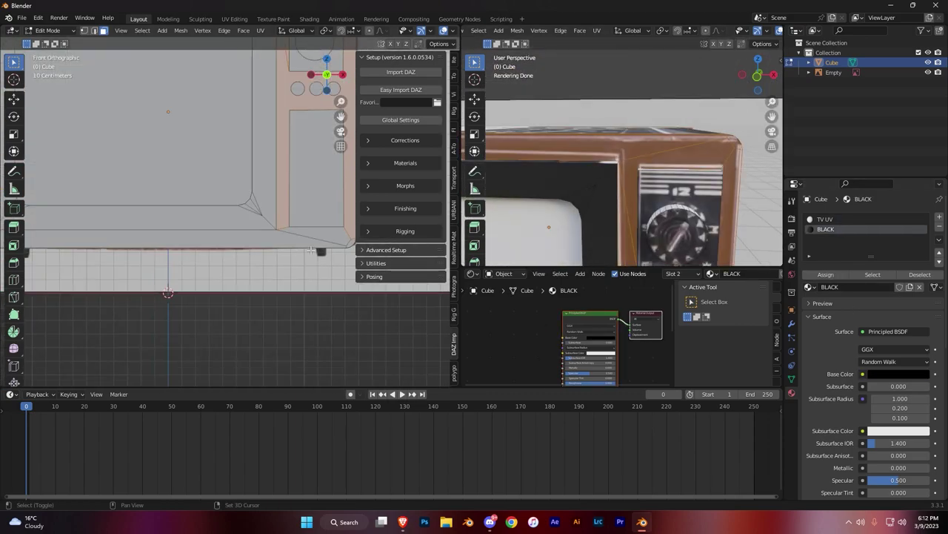
key(shift+b)
middle_drag(187, 256, 223, 237)
scroll(222, 237, up, 4)
scroll(623, 192, down, 3)
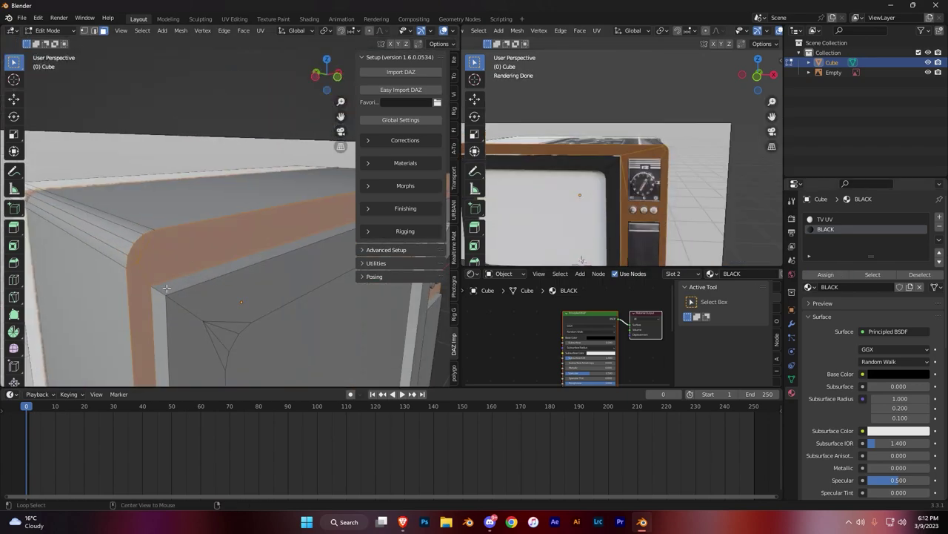
scroll(622, 193, up, 2)
middle_drag(602, 197, 586, 189)
mouse_move(222, 222)
middle_down()
mouse_move(275, 216)
mouse_move(222, 244)
middle_up()
- Select the button faces that use the TV UV material
click(274, 216)
scroll(274, 216, up, 5)
click(274, 215)
middle_drag(622, 185, 667, 222)
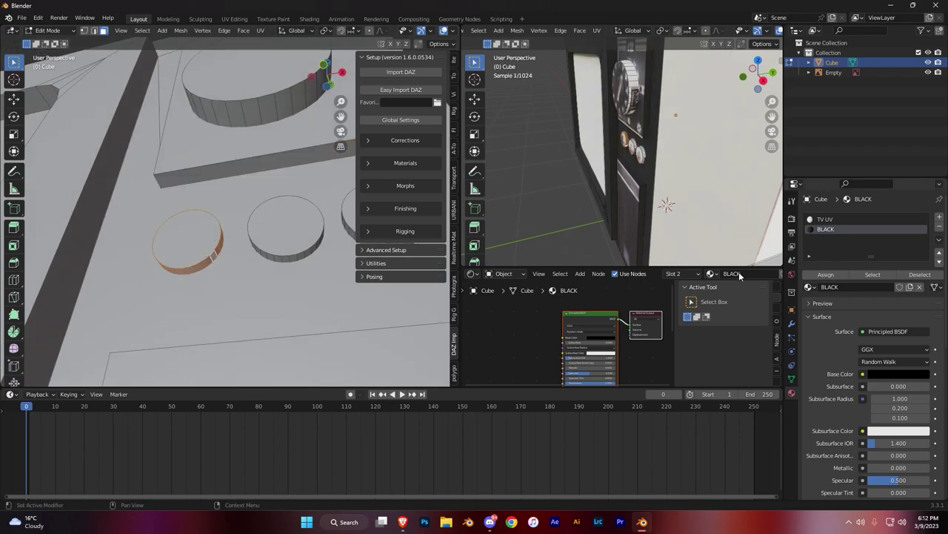
- Add an empty material slot, inspect the control panel, and re-enter Edit Mode
click(828, 275)
middle_drag(222, 244, 252, 222)
key(Tab)
middle_drag(622, 186, 667, 208)
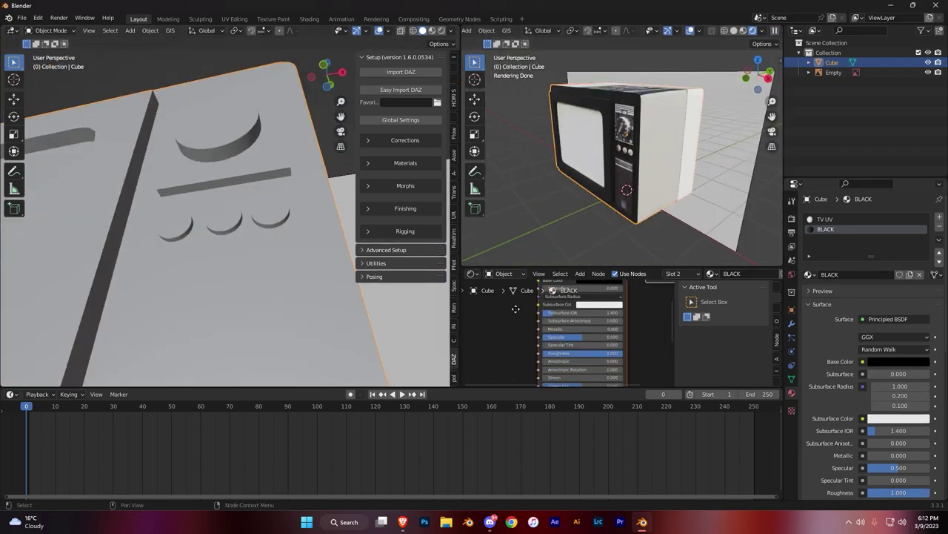
scroll(577, 334, up, 3)
scroll(609, 155, up, 4)
middle_drag(281, 222, 318, 211)
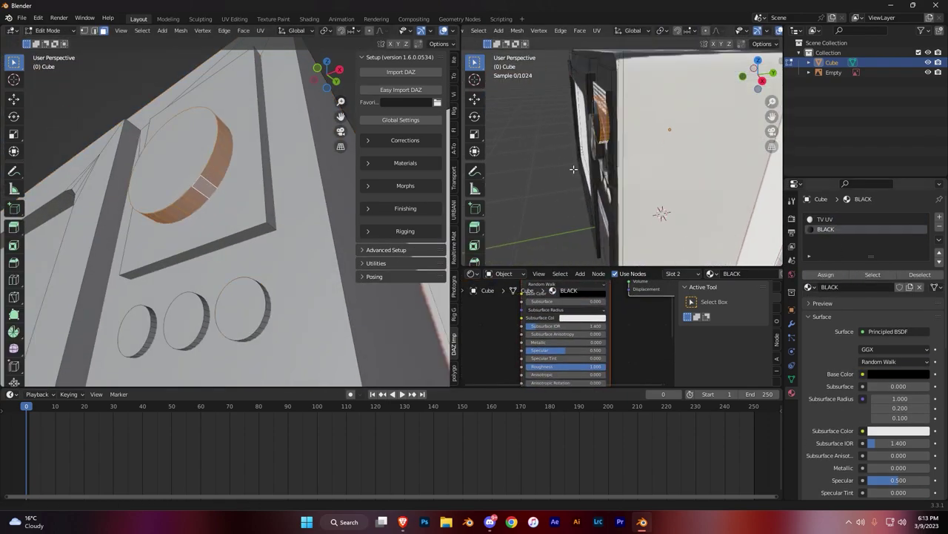
middle_drag(578, 186, 627, 164)
key(Tab)
key(KP_3)
- Remove the empty slot and create a new material named LCD
click(940, 230)
click(939, 216)
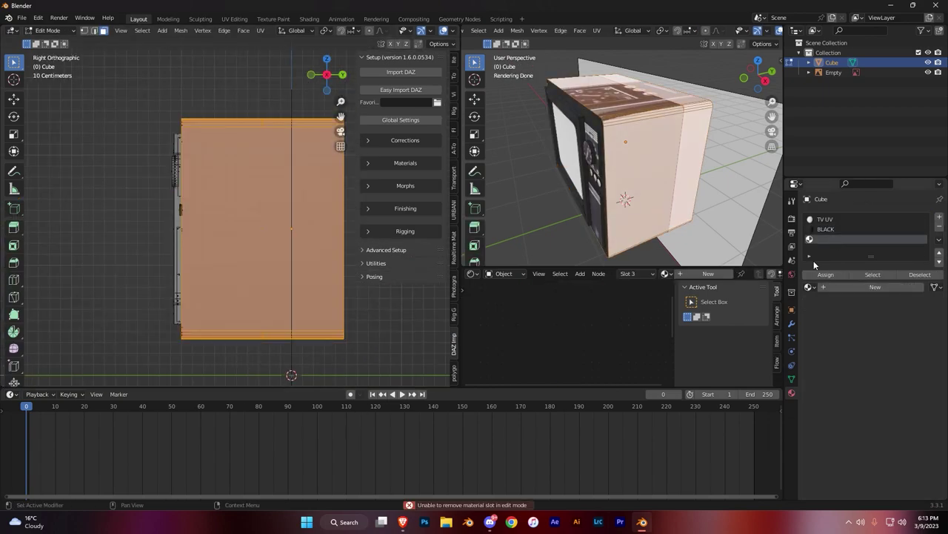
click(837, 286)
double_click(822, 239)
key(Tab)
click(939, 229)
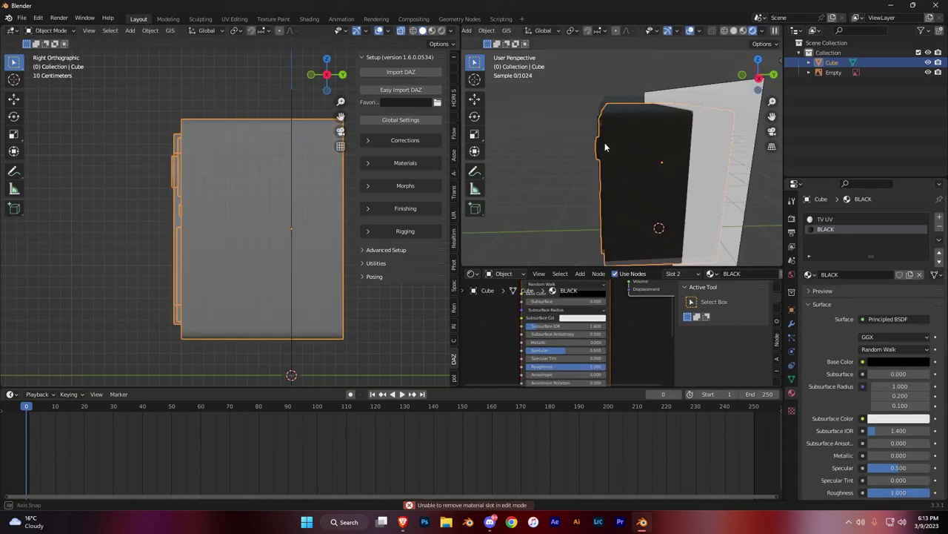
- Return to Edit Mode on the TV front, starting and cancelling a bevel
middle_drag(604, 142, 660, 196)
mouse_move(282, 237)
middle_down()
mouse_move(312, 254)
mouse_move(239, 127)
middle_up()
key(Tab)
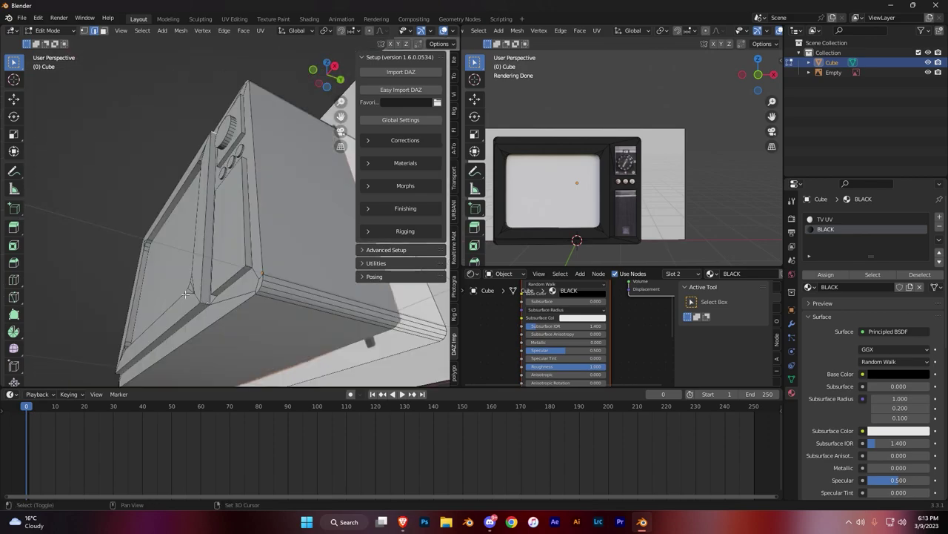
key(ctrl+b)
right_click(288, 314)
scroll(590, 207, up, 3)
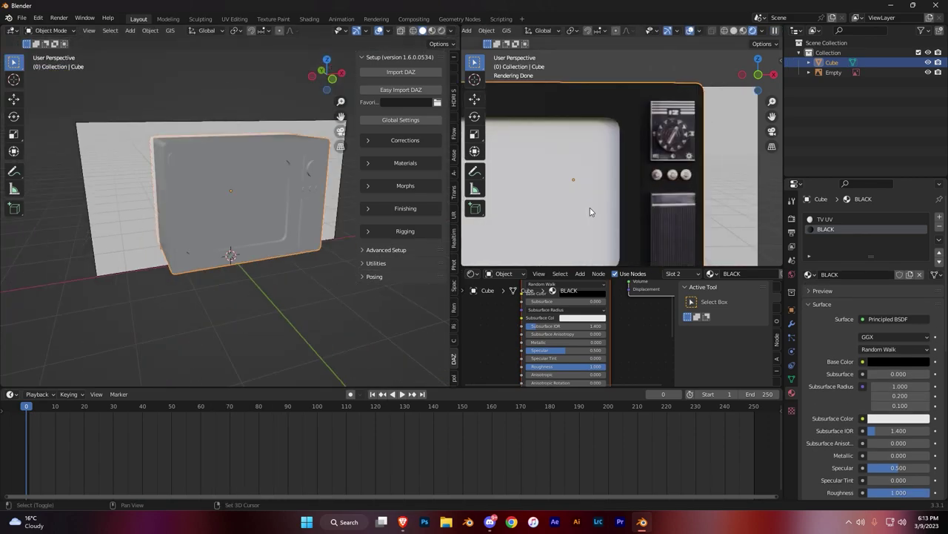
middle_drag(590, 207, 637, 178)
- Add a fourth slot with a new Glass BSDF material, Material.001
click(939, 216)
click(875, 286)
middle_drag(244, 222, 212, 254)
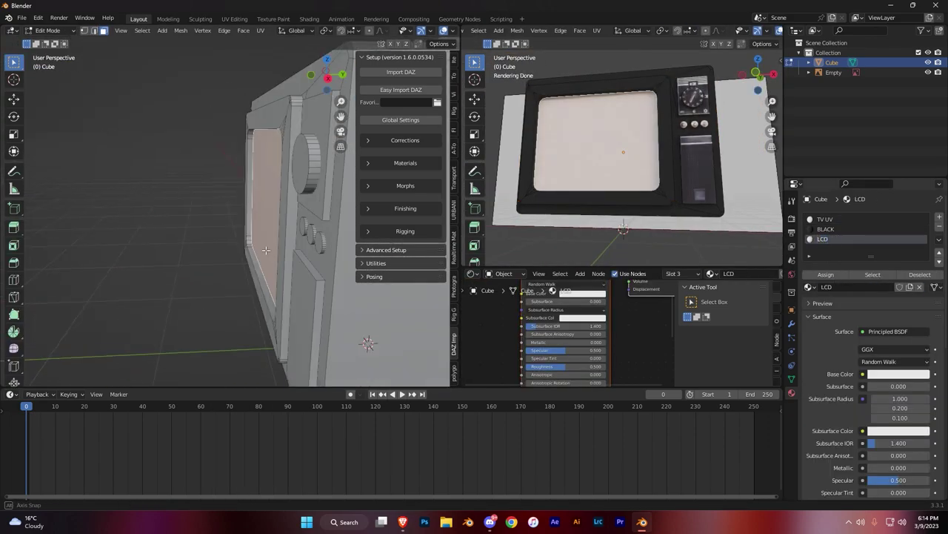
key(shift+d)
- Assign the glass material, then give the LCD material a red Emission shader at strength 15
double_click(833, 249)
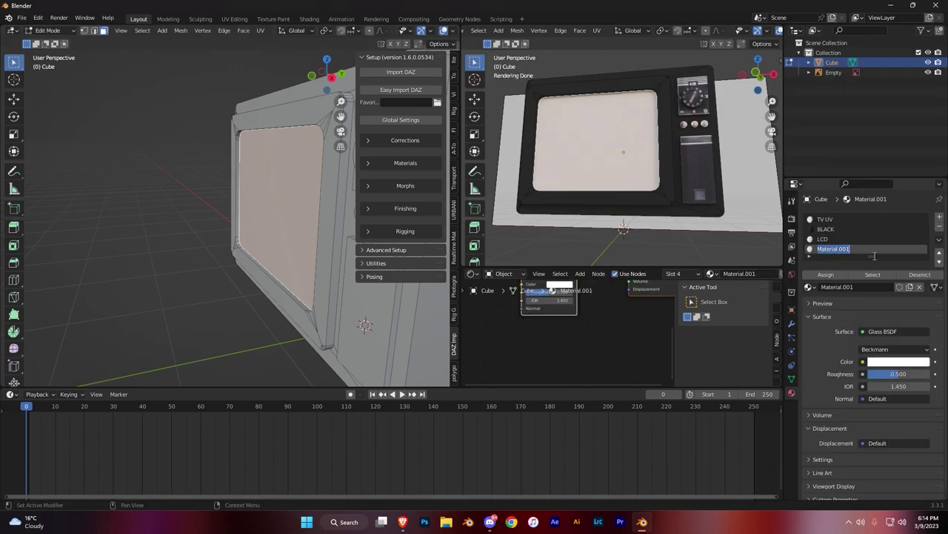
click(819, 276)
click(822, 239)
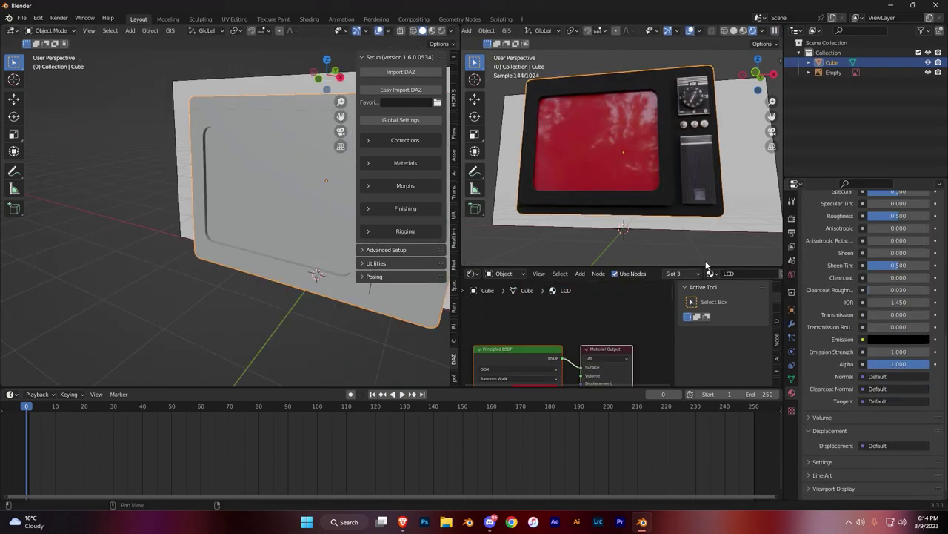
key(shift+a)
text(emm)
key(Return)
click(557, 342)
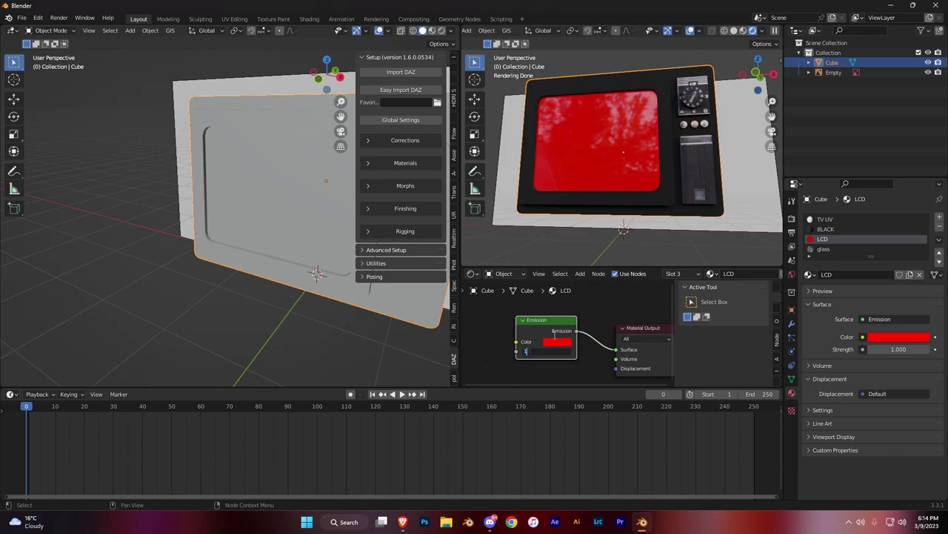
text(5)
key(Return)
- Move the TV to a new position and scale it down
scroll(609, 145, down, 3)
right_click(246, 260)
key(g)
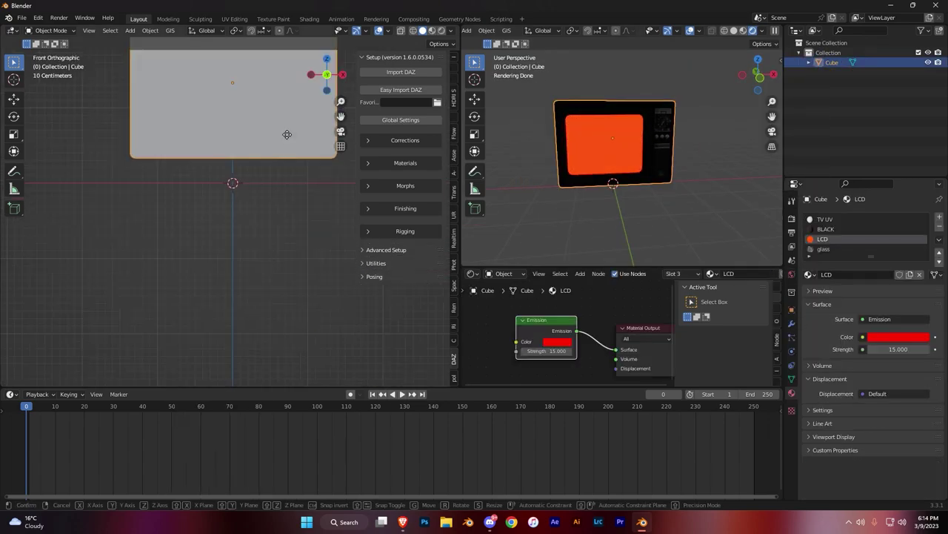
click(239, 136)
key(s)
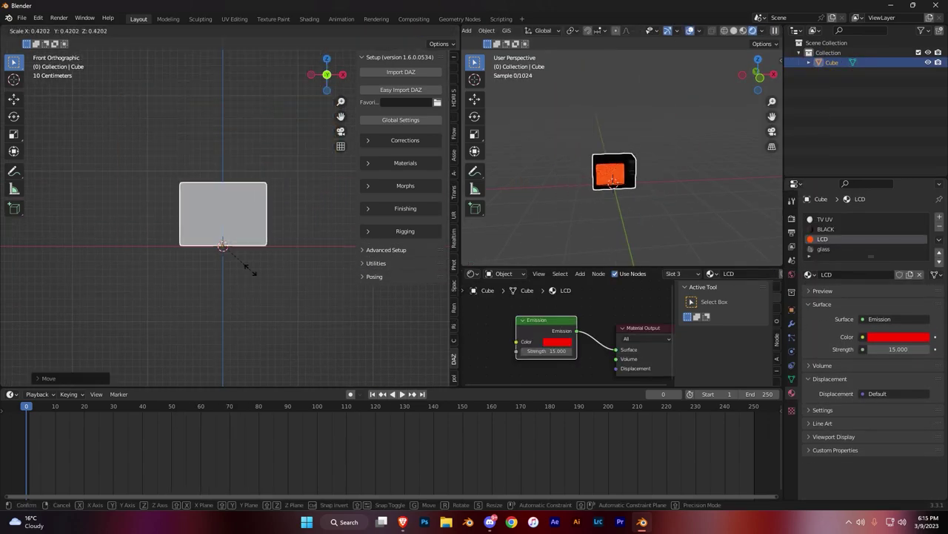
click(253, 273)
middle_drag(252, 273, 461, 293)
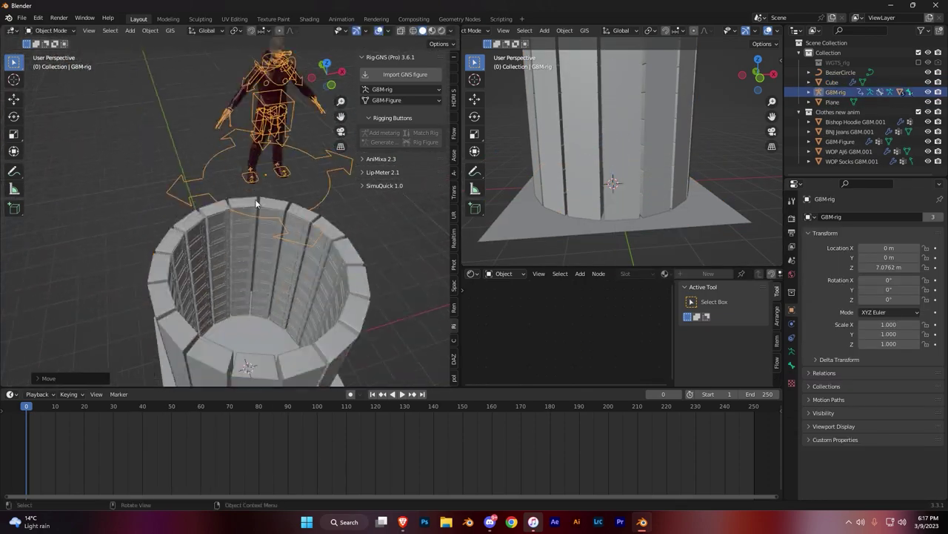
- Rotate the character rig -90° to lie flat and rotate its foot in Pose Mode
click(52, 63)
text(-90)
key(Return)
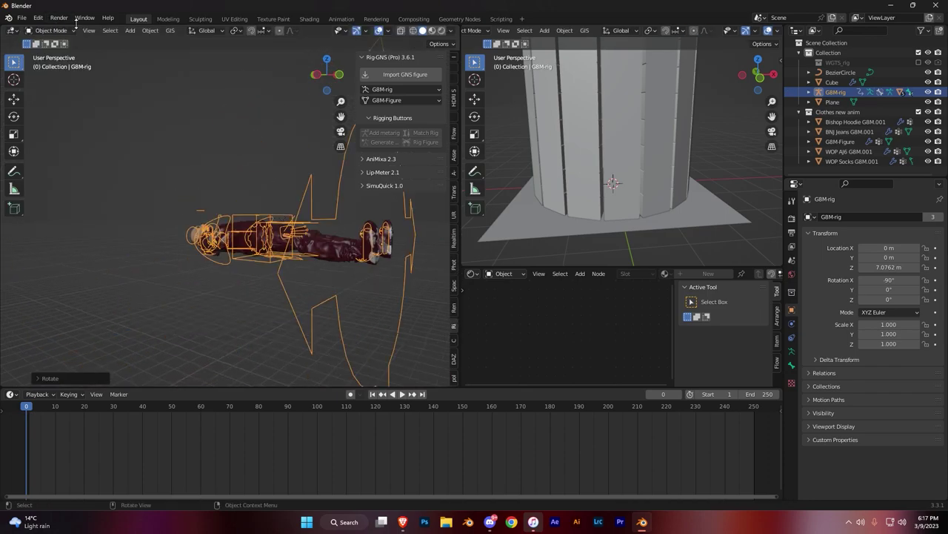
key(ctrl+Tab)
click(276, 195)
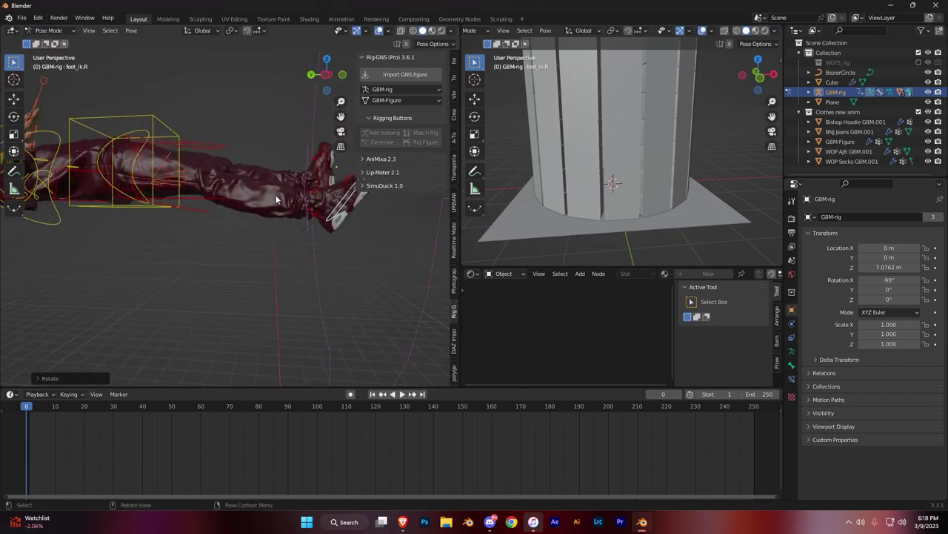
- Rotate the right hand control into the floating pose
click(285, 274)
key(ctrl+KP_3)
scroll(260, 208, up, 4)
click(213, 293)
key(r)
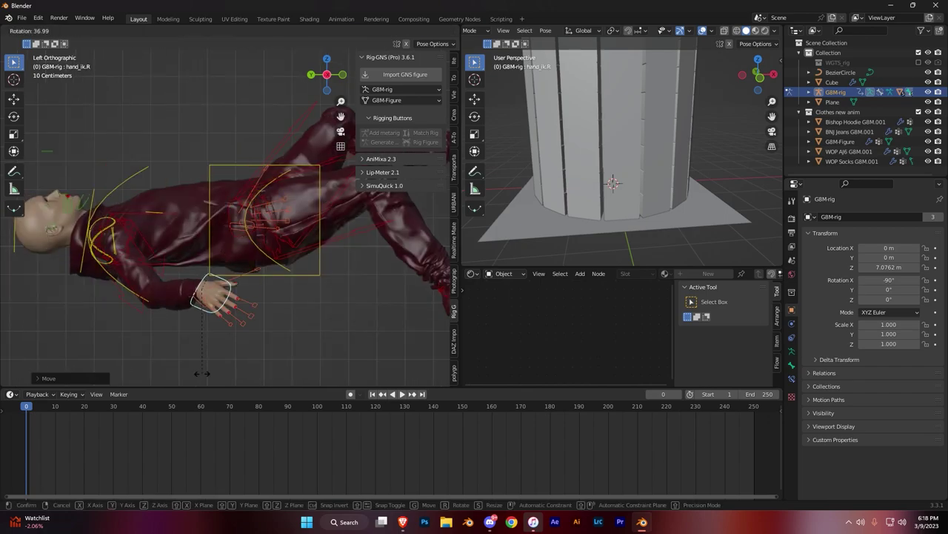
click(203, 372)
key(KP_3)
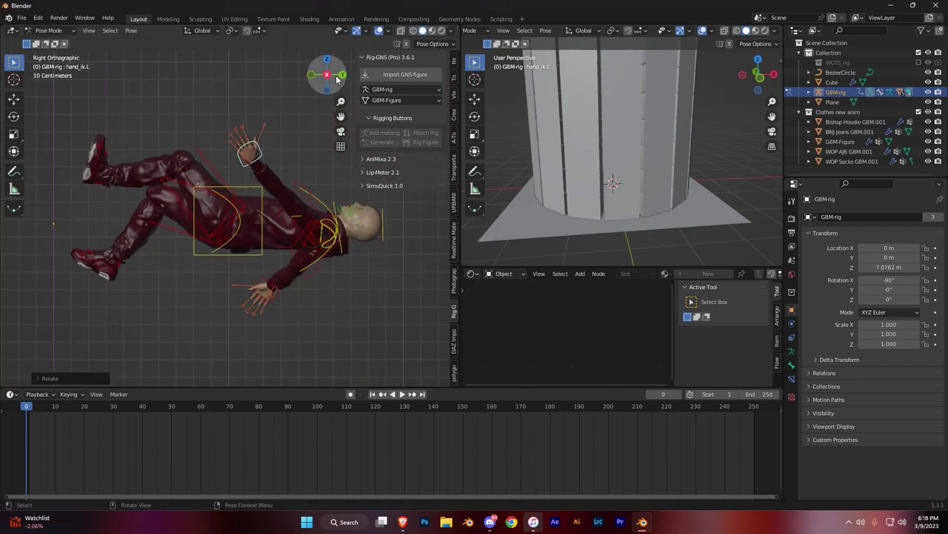
- Rotate the left hand, then turn the right hand further
key(KP_7)
key(r)
click(288, 228)
key(KP_3)
click(297, 285)
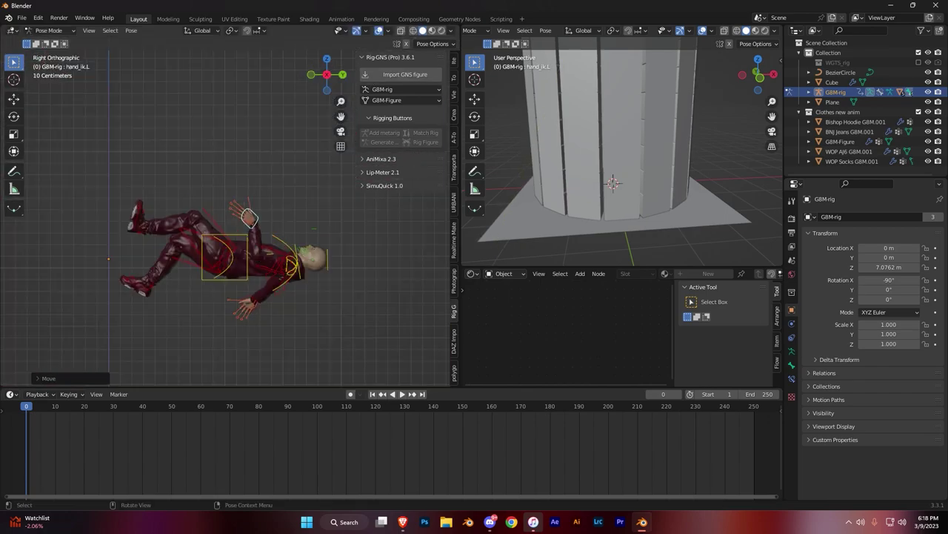
key(r)
drag(308, 77, 326, 118)
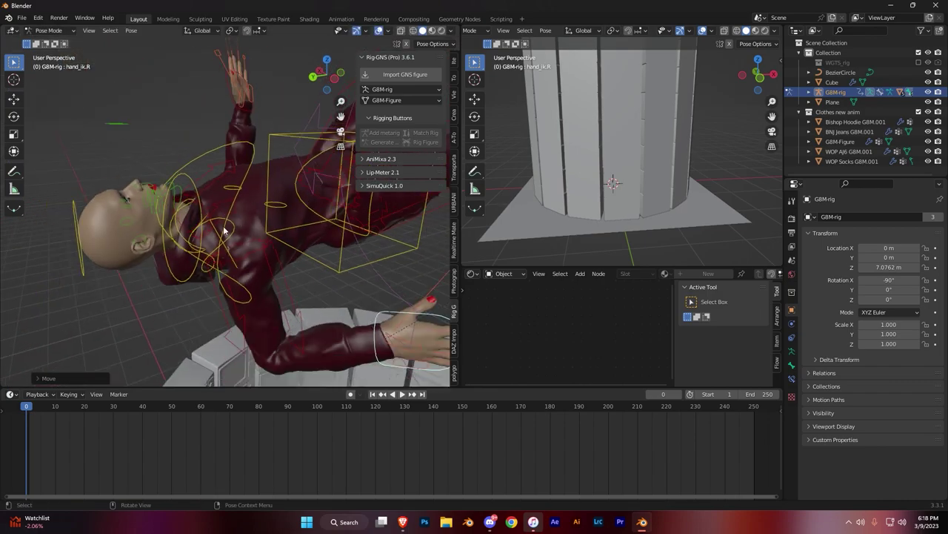
key(ctrl+KP_3)
- Rotate the torso and neck controls, then return the rig to Object Mode
click(322, 176)
key(r)
click(322, 176)
scroll(223, 208, down, 3)
scroll(148, 178, up, 5)
click(133, 176)
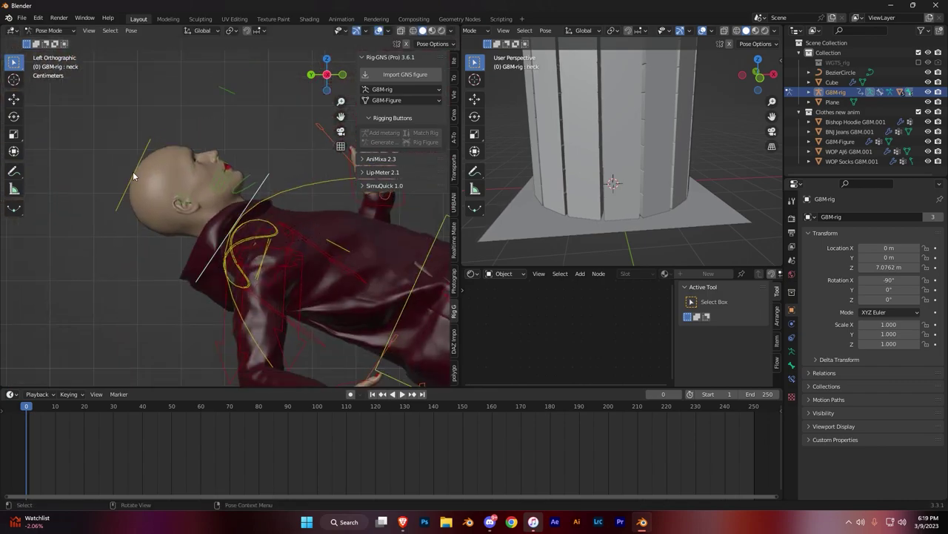
click(371, 196)
mouse_move(326, 200)
middle_down()
mouse_move(256, 224)
mouse_move(244, 145)
middle_up()
scroll(256, 224, down, 3)
key(ctrl+Tab)
key(ctrl+KP_3)
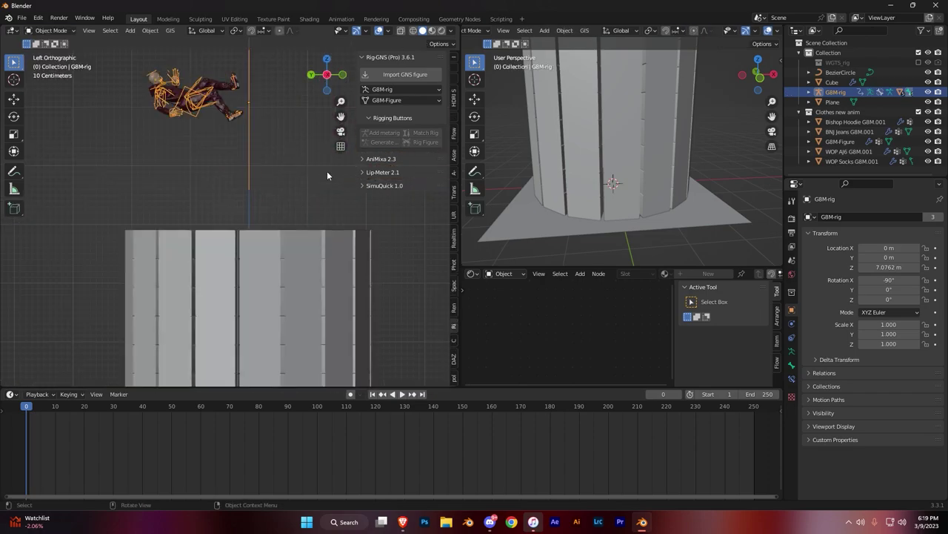
- Move the character rig into place inside the tunnel
key(g)
click(295, 355)
mouse_move(295, 355)
middle_down()
mouse_move(222, 290)
mouse_move(248, 243)
middle_up()
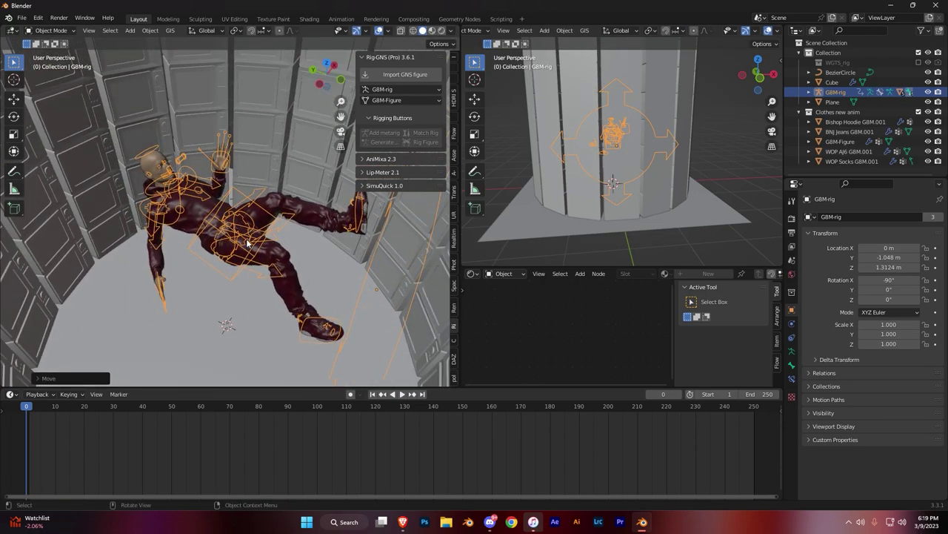
- Add a camera, make the output 1920 px tall, and rotate it to frame the character
key(ctrl+alt+KP_0)
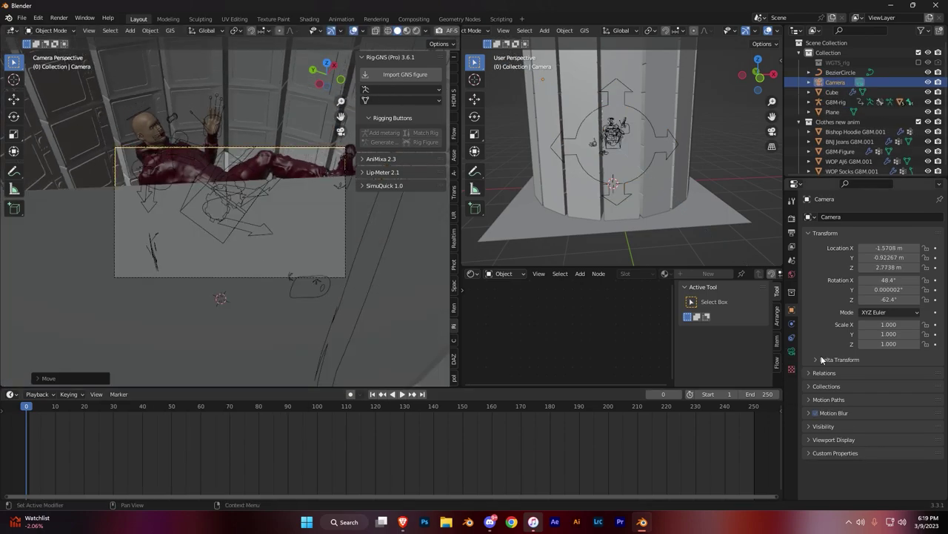
key(g)
key(z)
key(z)
key(KP_0)
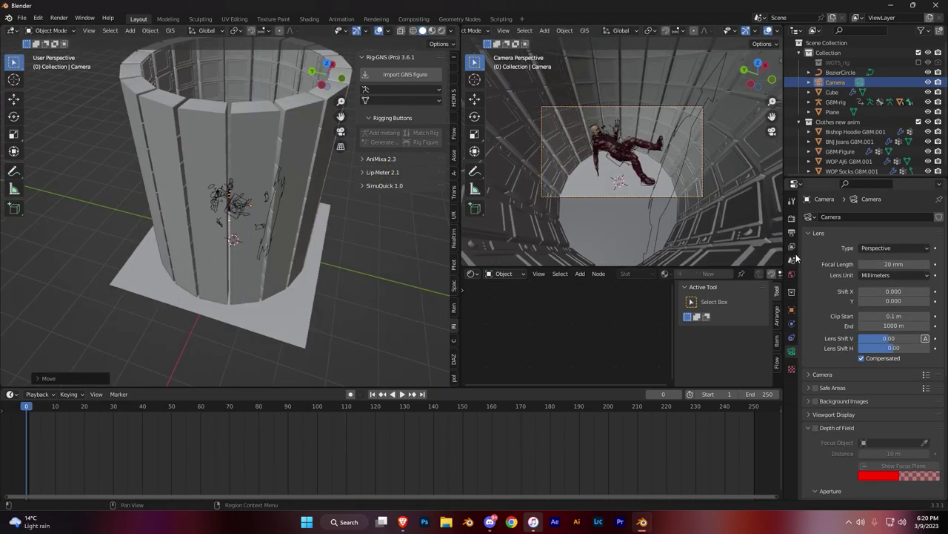
text(1920)
key(Return)
key(r)
key(r)
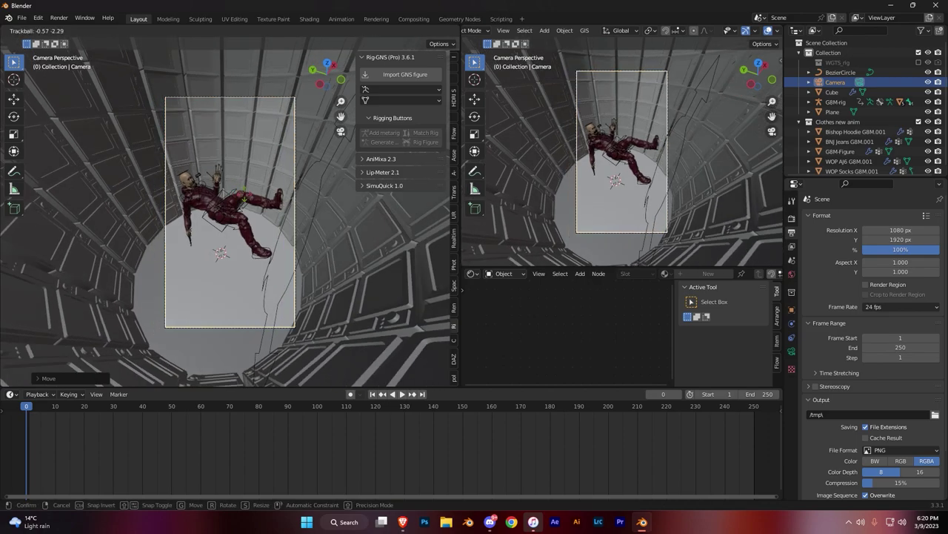
click(233, 236)
scroll(234, 233, down, 5)
middle_drag(233, 233, 284, 214)
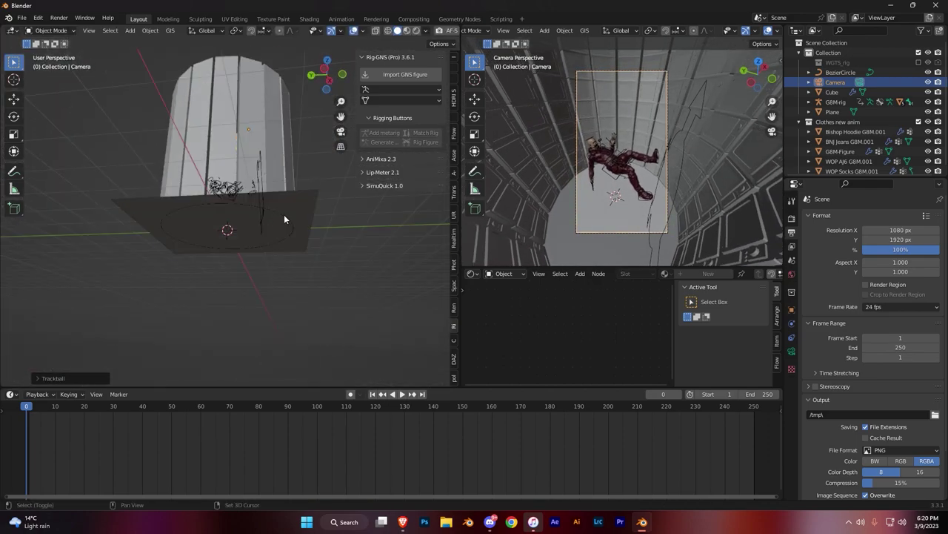
- Parent the camera to the Bezier circle and play the animation to check it
shift+click(284, 214)
key(ctrl+p)
key(Return)
key(space)
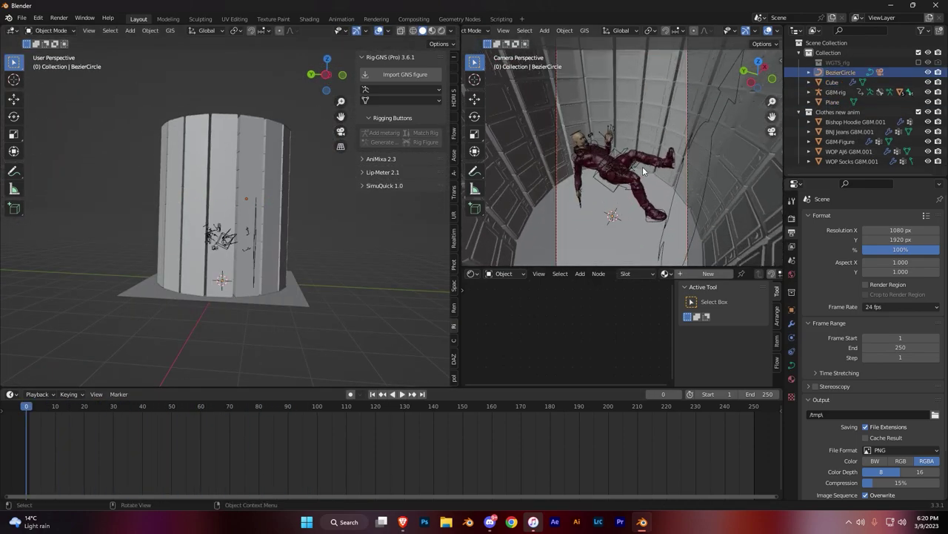
- Set the animation end frame to 10 and replay from frame 0
click(791, 220)
key(Escape)
key(Left)
key(Left)
key(Left)
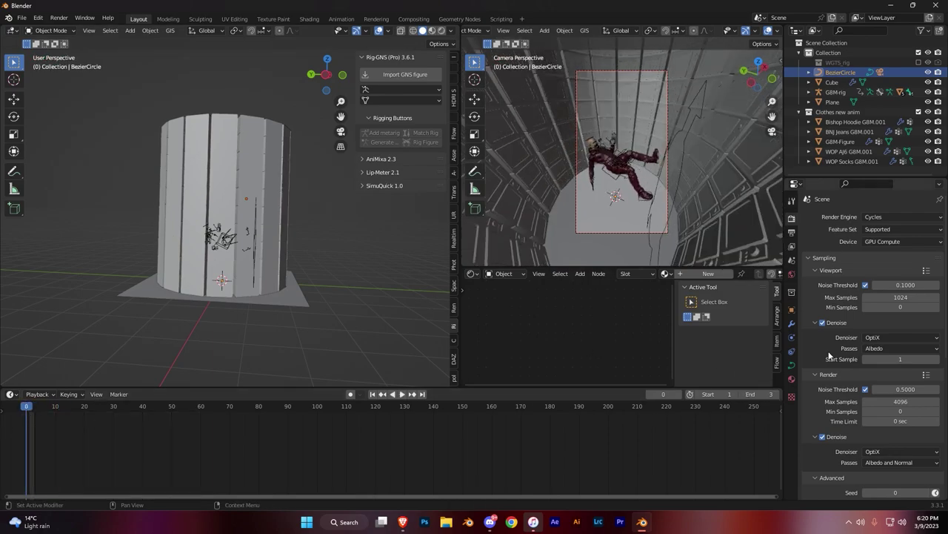
text(0)
key(Return)
key(space)
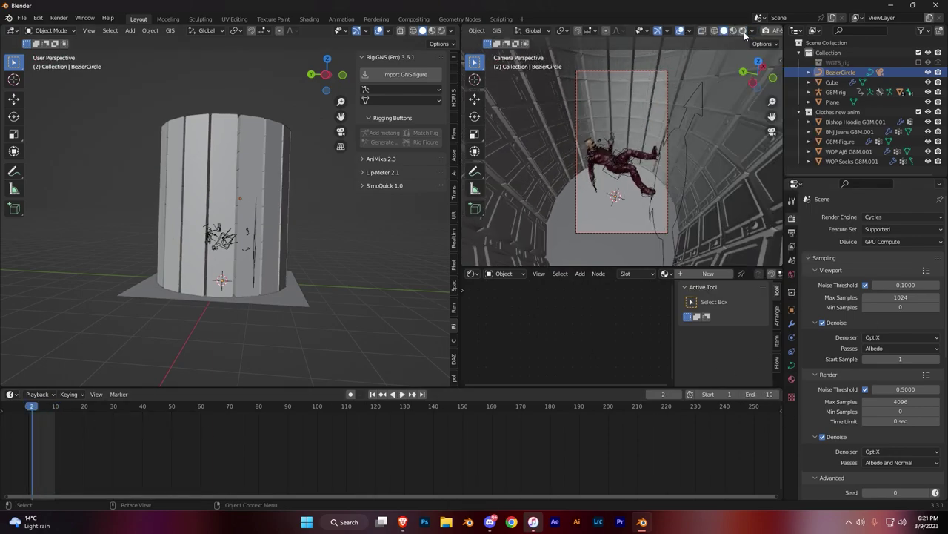
- Preview the camera view in Rendered shading and give the floor plane a new material
click(743, 30)
click(833, 101)
click(791, 392)
click(875, 259)
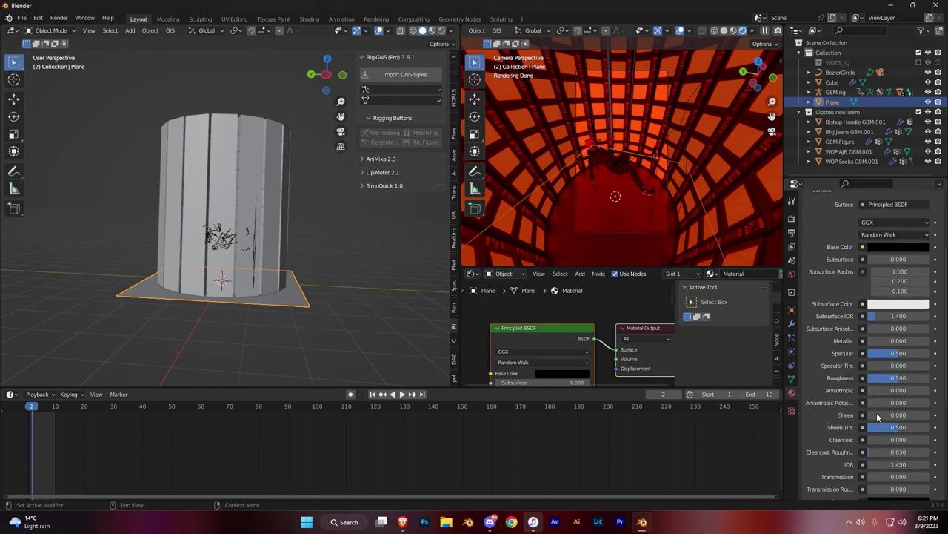
key(KP_0)
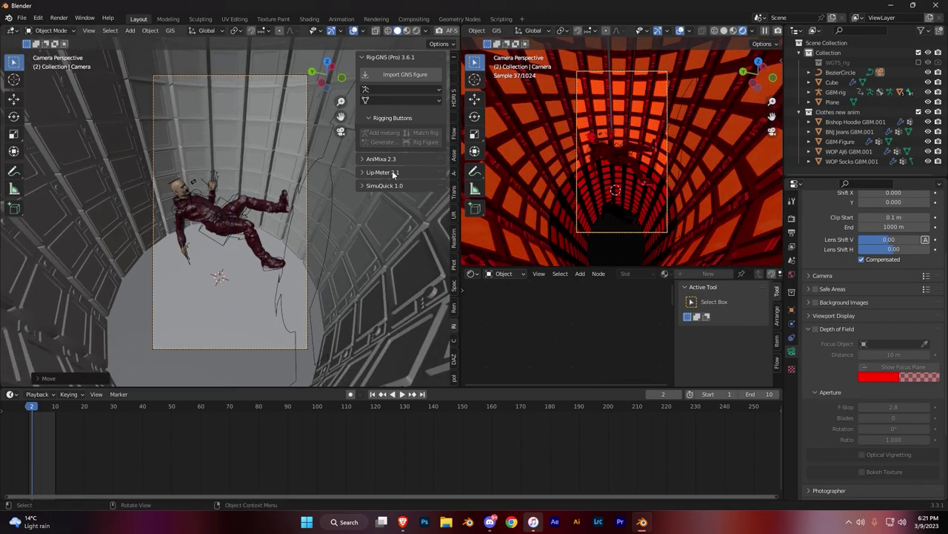
scroll(626, 210, up, 3)
key(KP_0)
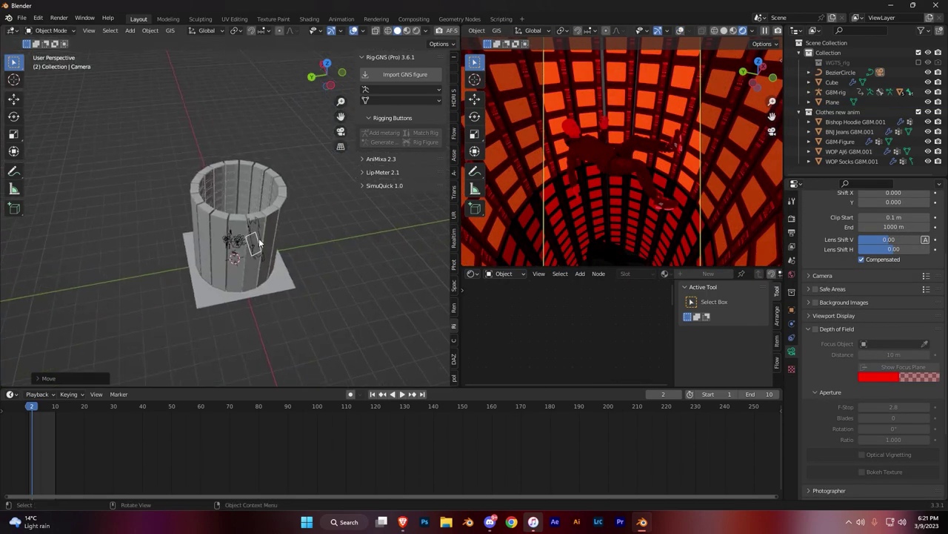
- Set the motion blur shutter to 0.8 in the render settings
click(791, 218)
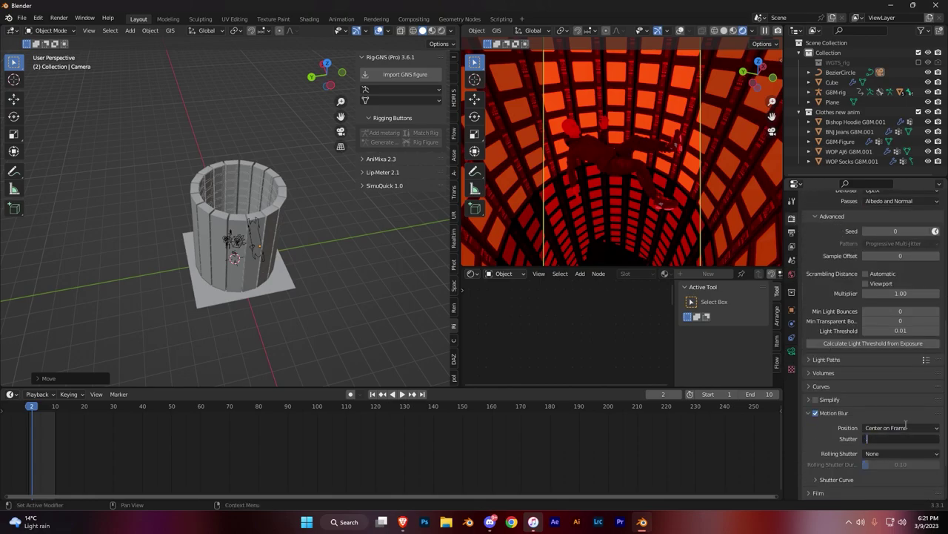
text(0.8)
key(Return)
- Rotate the area light 90° inside the tunnel and stretch it along Y
mouse_move(222, 244)
middle_down()
mouse_move(239, 232)
mouse_move(296, 245)
mouse_move(278, 267)
mouse_move(224, 249)
middle_up()
key(Return)
key(s)
key(y)
key(Return)
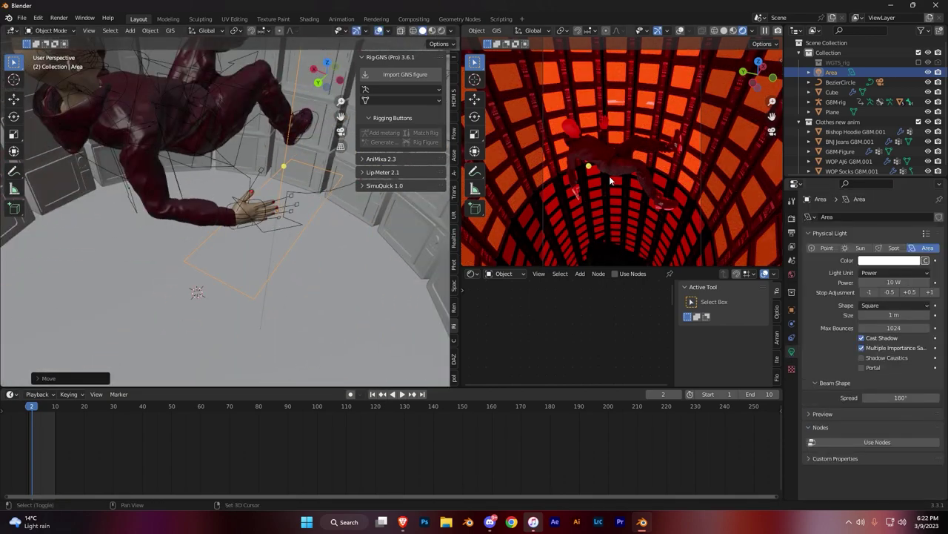
- Set the area light's power to 150 W and add a duplicate rotated around Y
click(894, 281)
text(150)
key(KP_7)
key(shift+d)
key(r)
key(y)
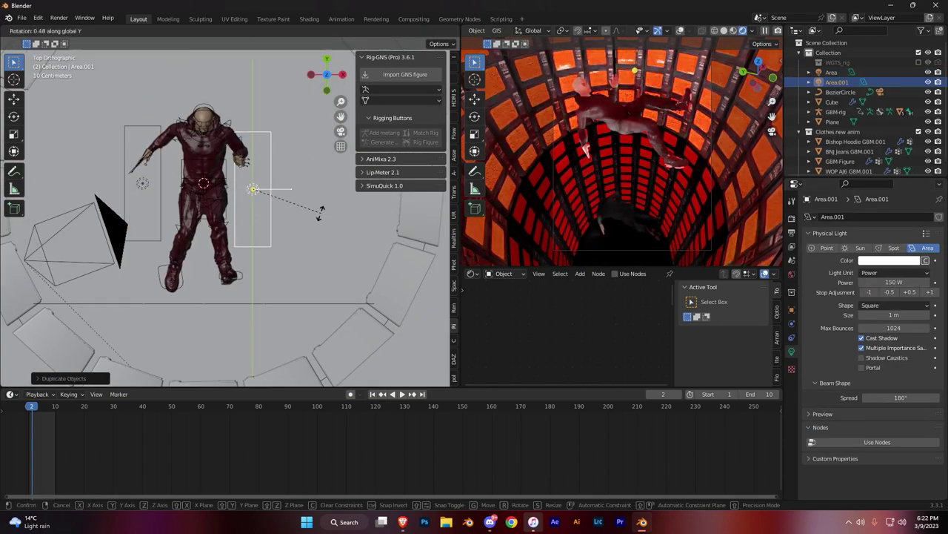
- Check the output resolution settings and render the current frame
scroll(335, 198, down, 3)
middle_drag(335, 199, 319, 244)
click(791, 218)
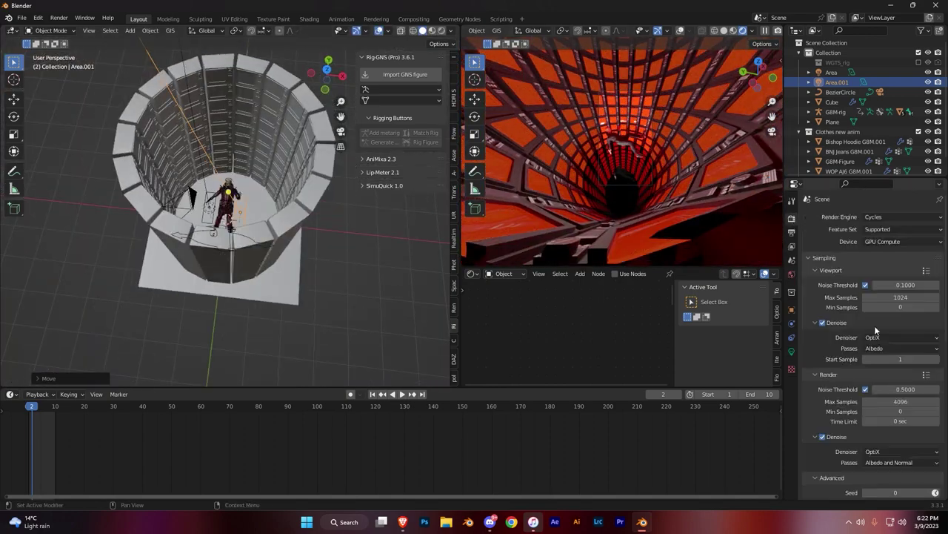
scroll(833, 308, down, 5)
click(791, 232)
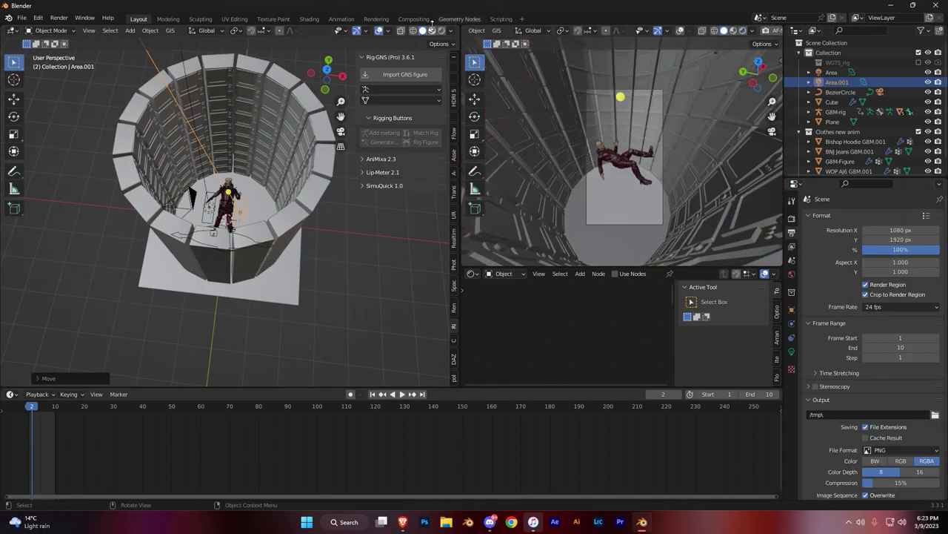
click(666, 30)
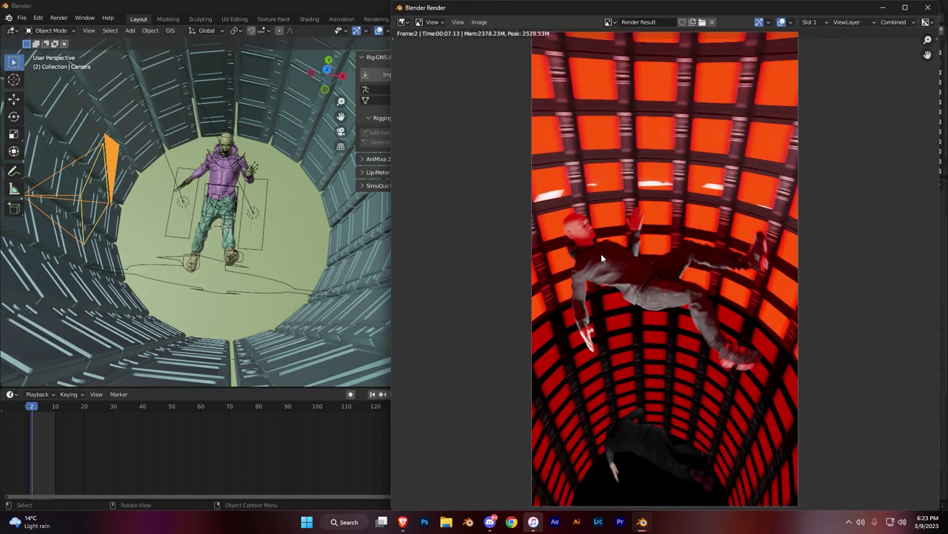
- Colour Area.001 red and the Area light pale pink
key(Escape)
click(889, 260)
click(259, 196)
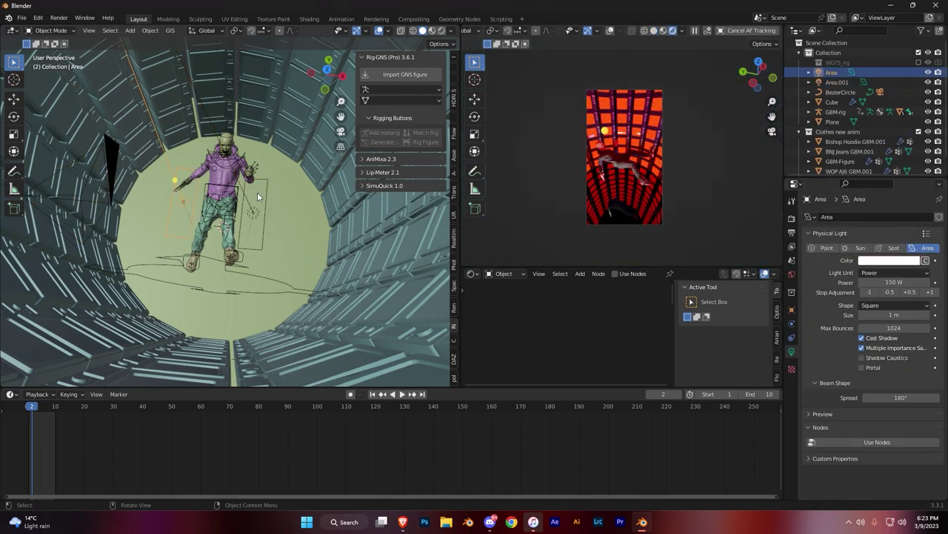
scroll(528, 228, up, 4)
click(889, 260)
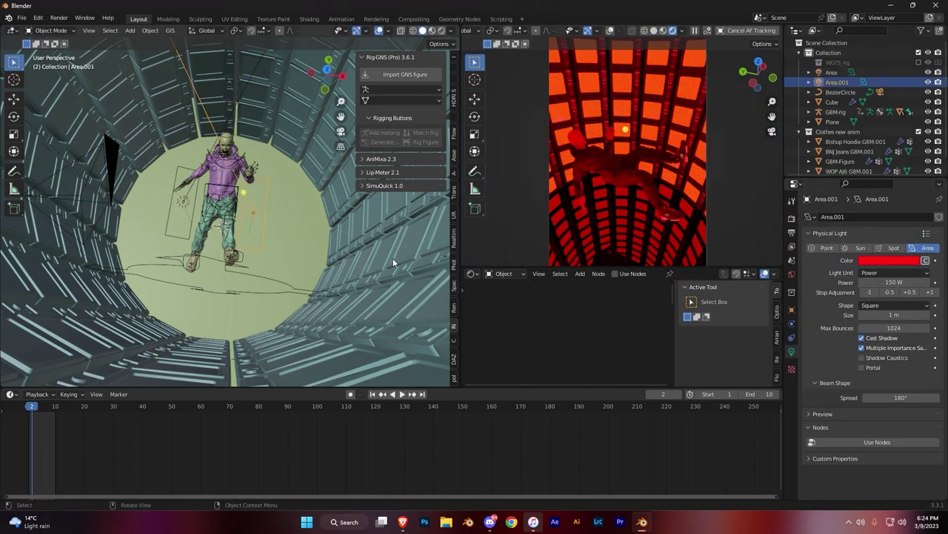
click(209, 232)
click(889, 261)
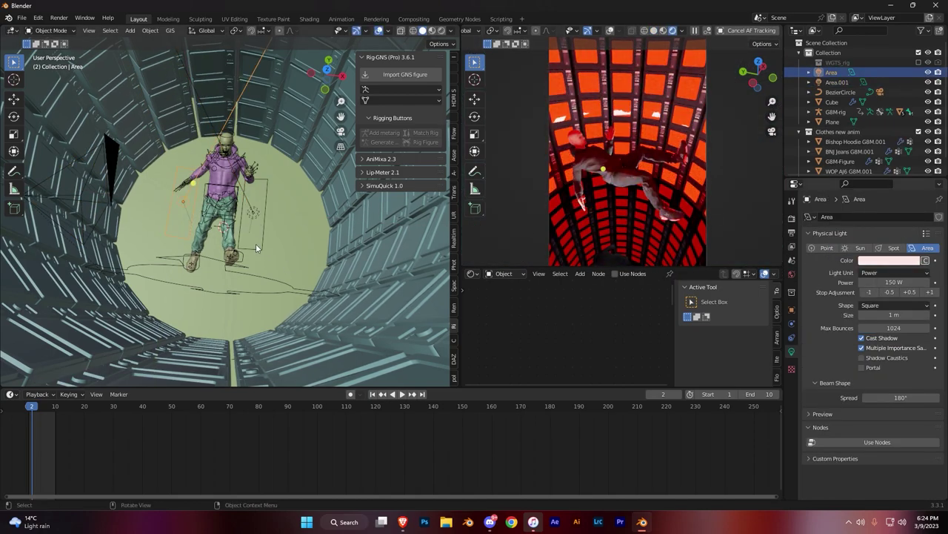
click(792, 233)
- Render a test frame with the new light colours, then view the scene from above
scroll(874, 319, down, 3)
key(F12)
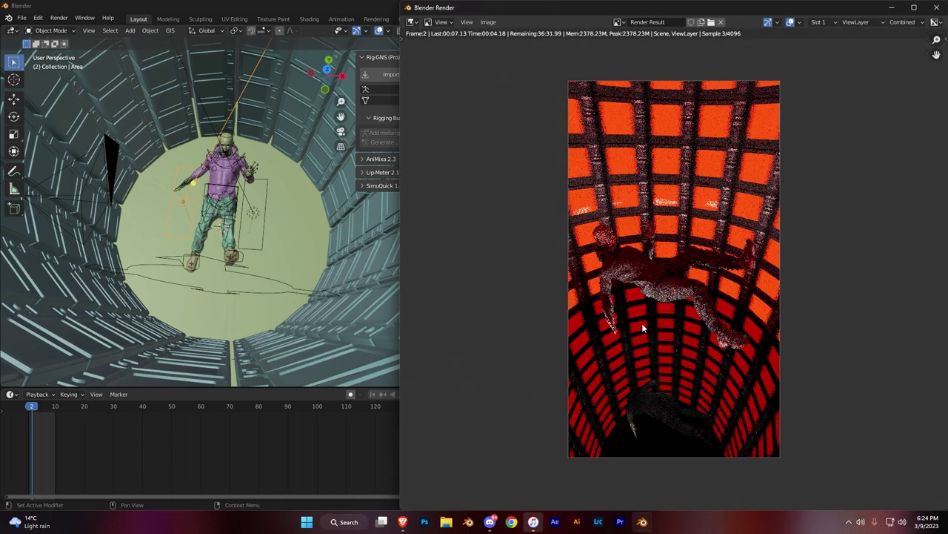
scroll(621, 285, up, 1)
key(Escape)
key(KP_7)
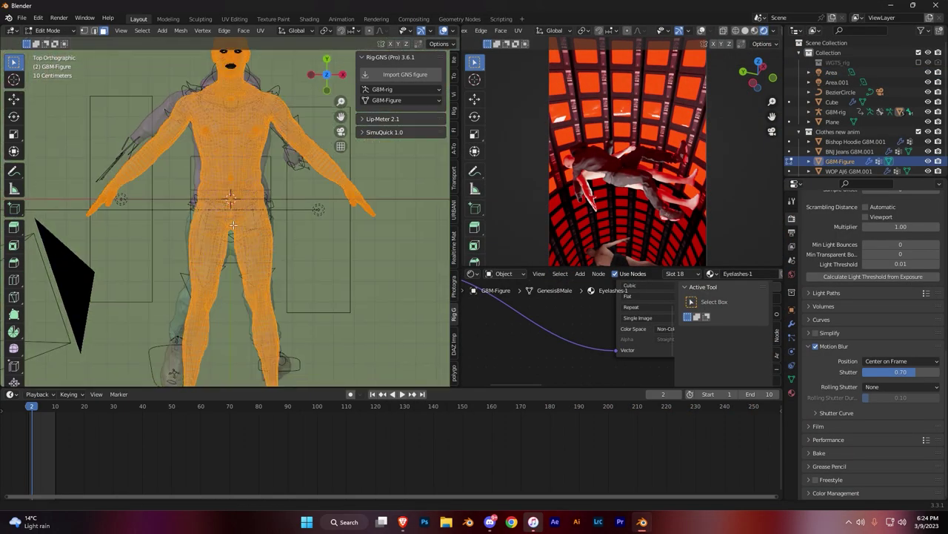
scroll(664, 178, up, 2)
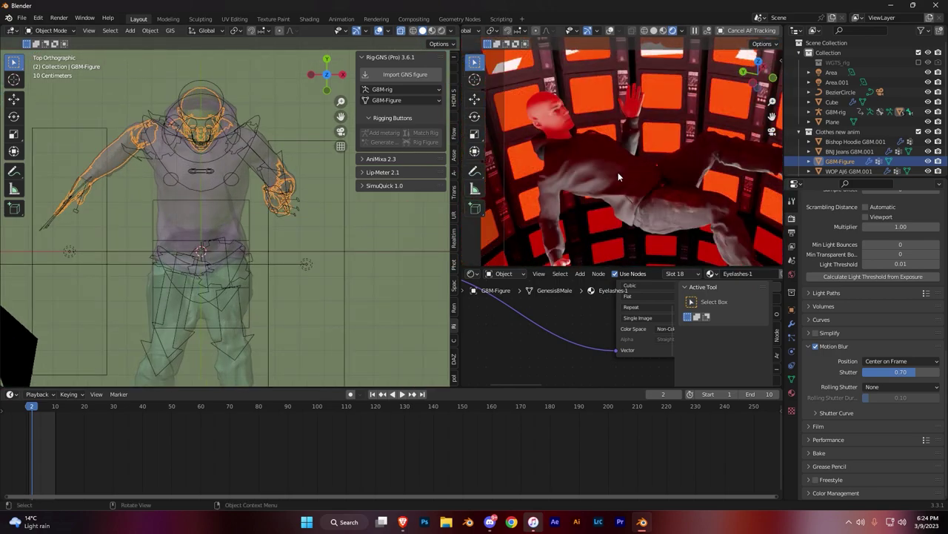
scroll(242, 223, up, 2)
mouse_move(242, 223)
middle_down()
mouse_move(293, 168)
mouse_move(206, 228)
middle_up()
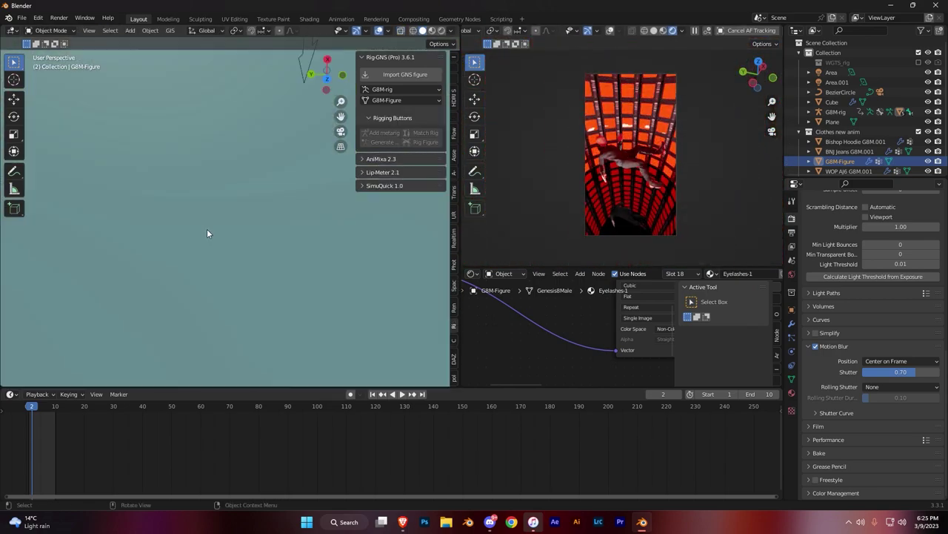
key(shift+a)
- Add a cube and scale it up until it encloses the tunnel
click(264, 113)
key(s)
click(346, 189)
key(KP_7)
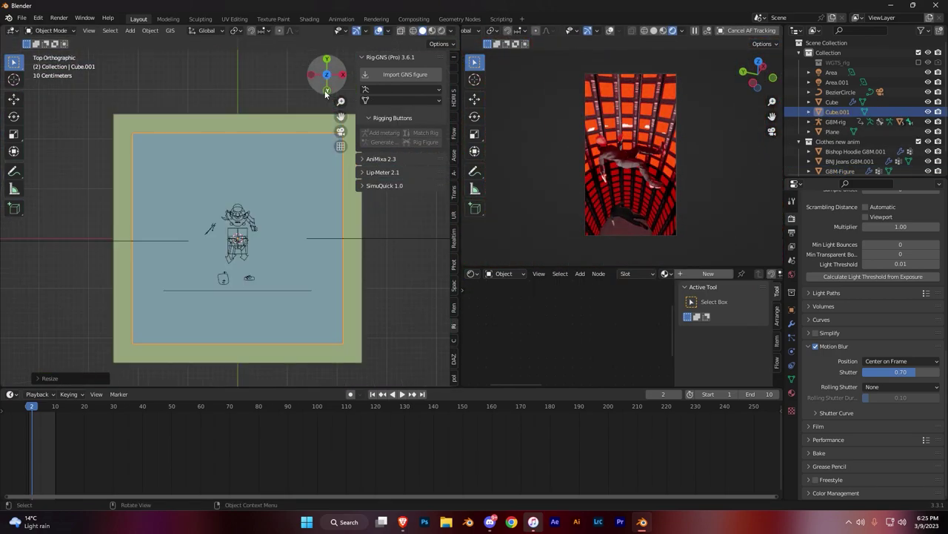
key(KP_1)
middle_drag(223, 222, 245, 207)
key(s)
click(294, 267)
- Display the box as wire and give it white Volume Scatter at density 0.010
click(792, 309)
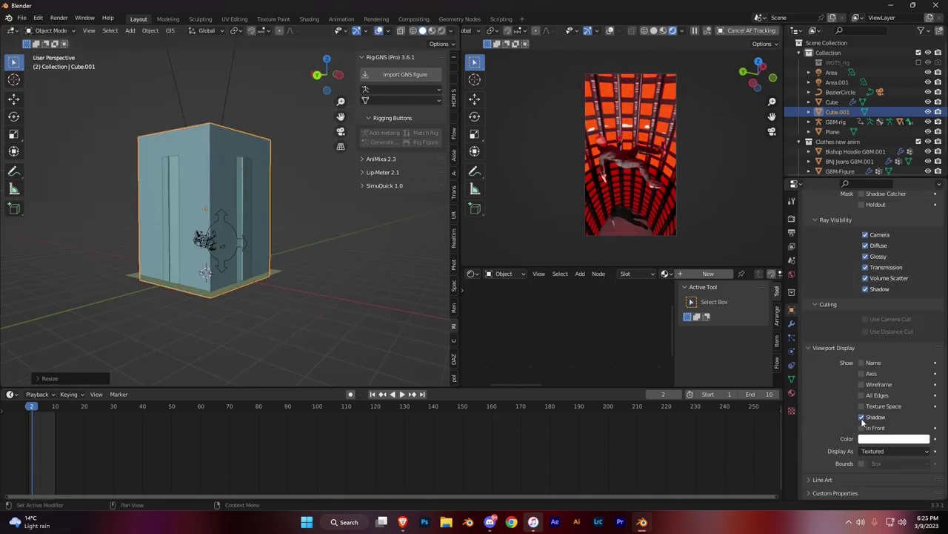
text(vo)
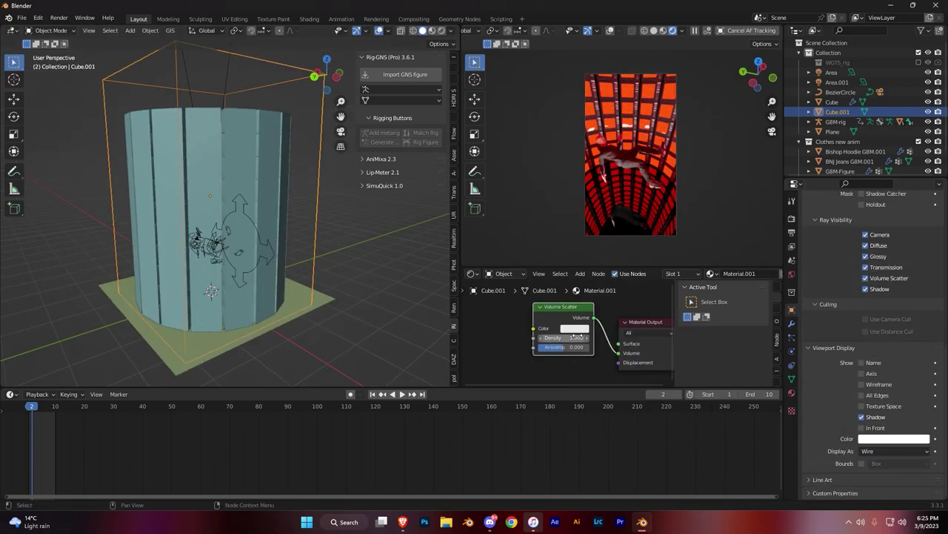
click(576, 338)
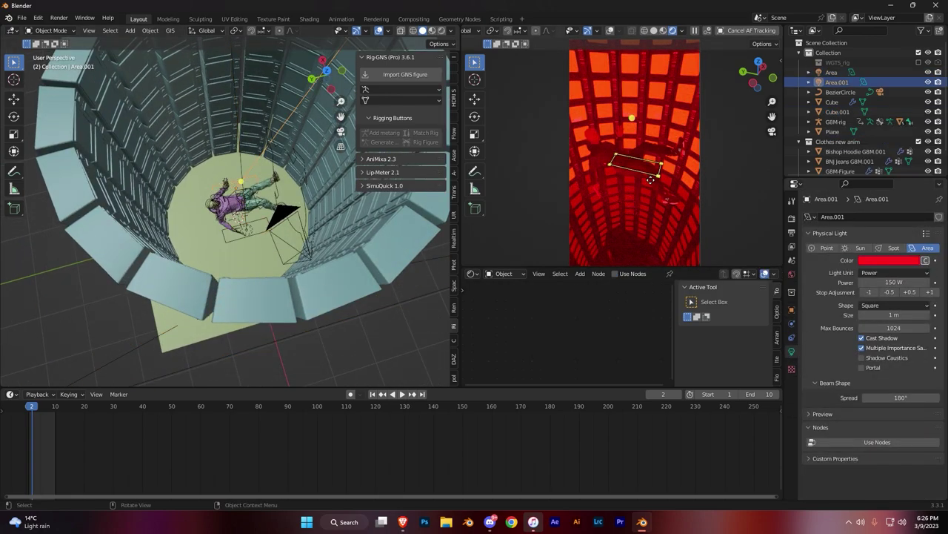
click(578, 326)
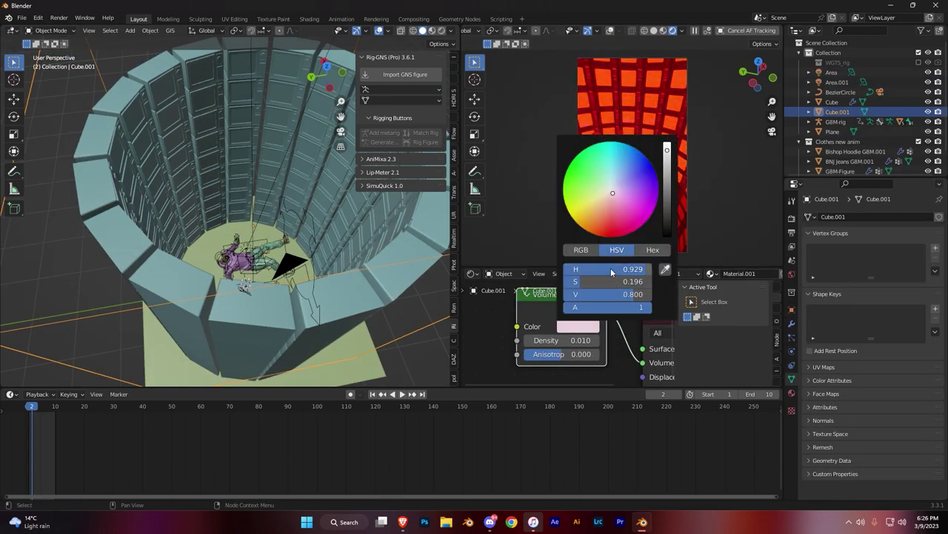
click(614, 185)
- Set fog density to 0.05 and add a 5000 W spot light raised above the figure
key(Return)
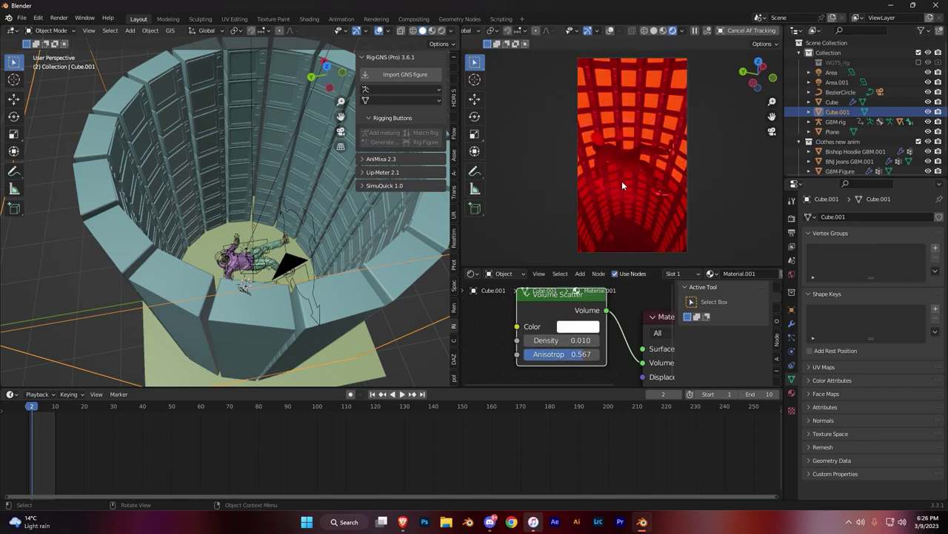
key(shift+a)
click(289, 381)
key(g)
key(z)
click(317, 207)
double_click(893, 282)
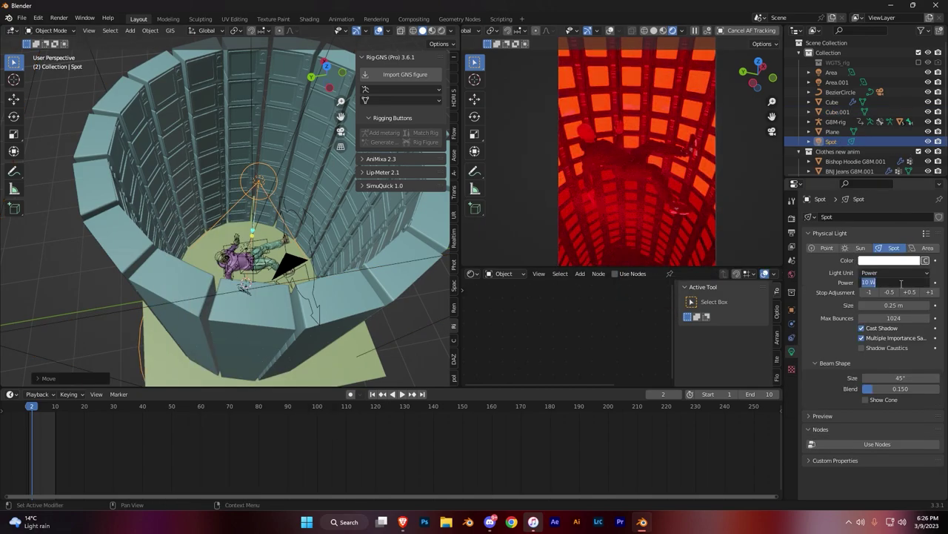
text(5000)
key(Return)
- Raise the spot light higher and render a quick test frame
click(905, 264)
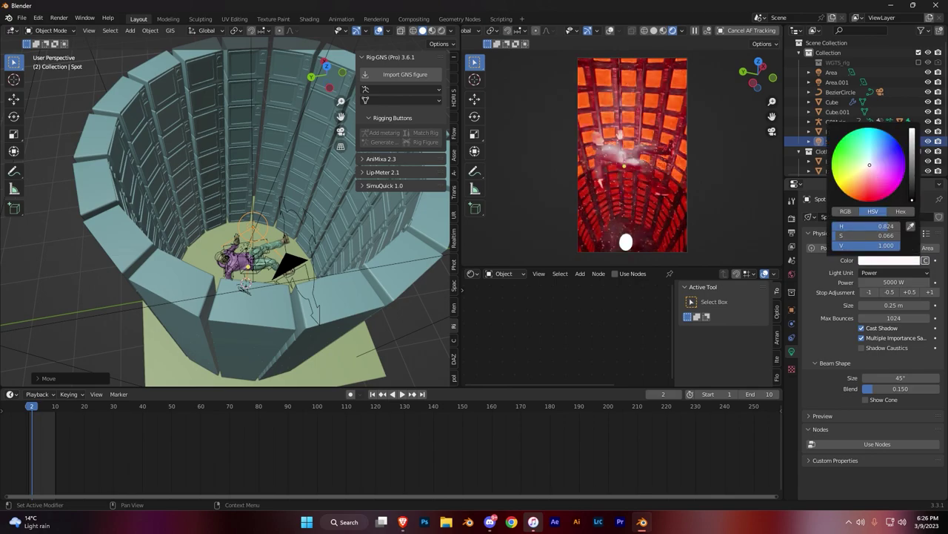
key(g)
key(z)
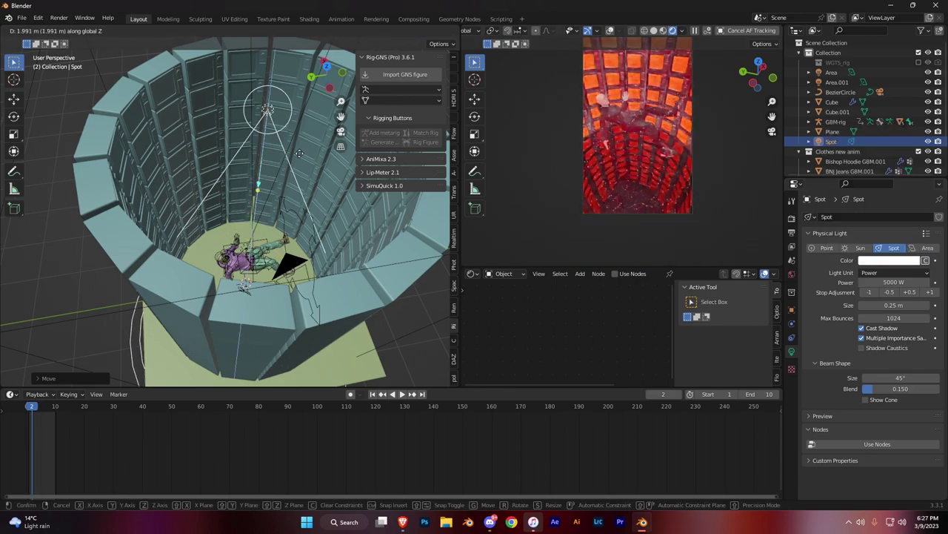
click(850, 348)
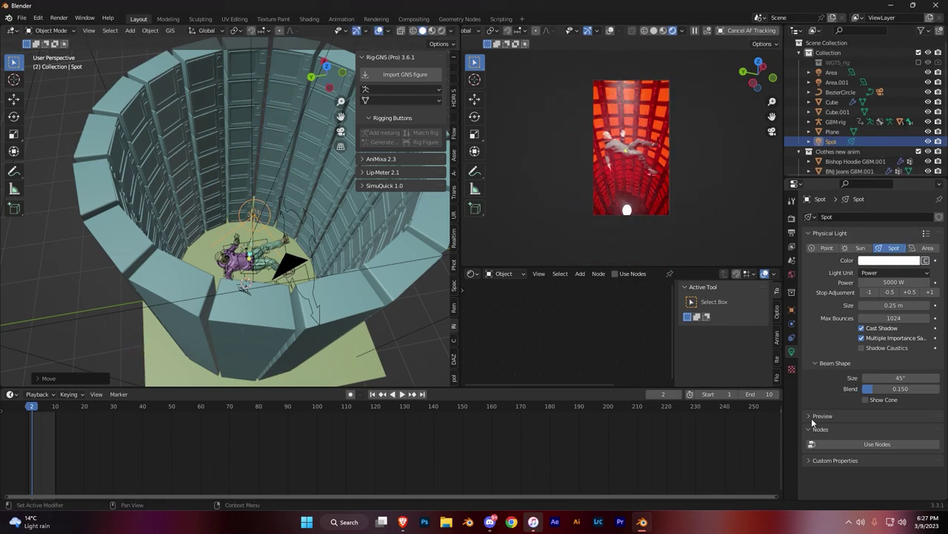
ctrl+scroll(860, 326, up, 1)
ctrl+scroll(853, 295, up, 1)
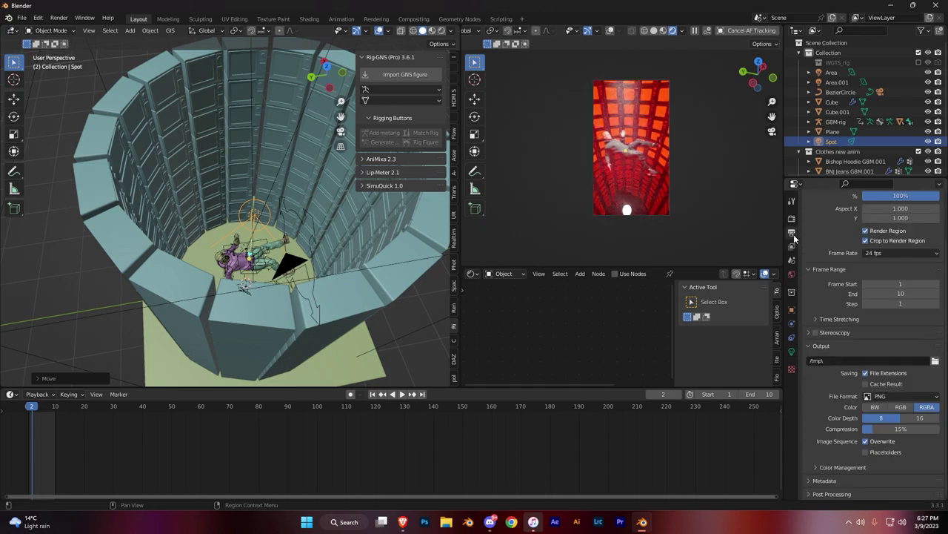
ctrl+scroll(860, 323, up, 1)
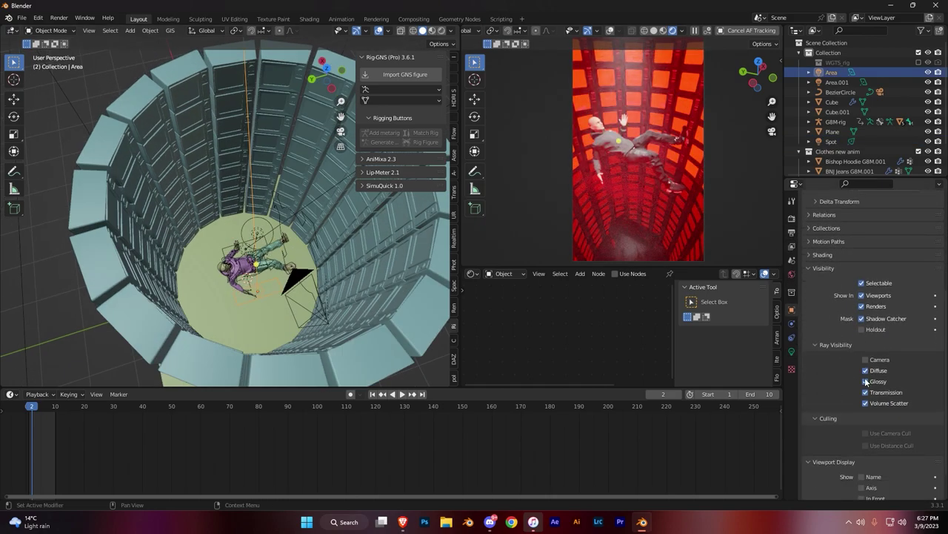
key(F12)
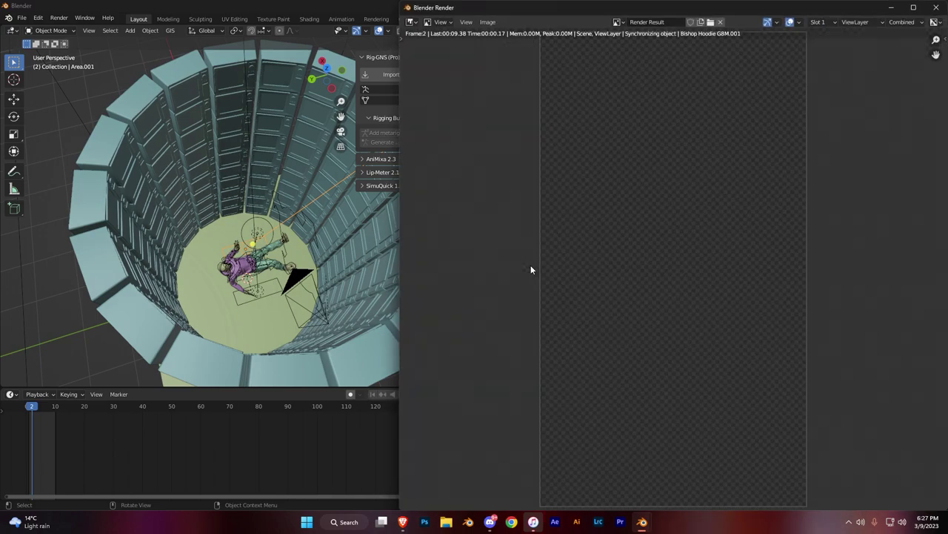
key(Escape)
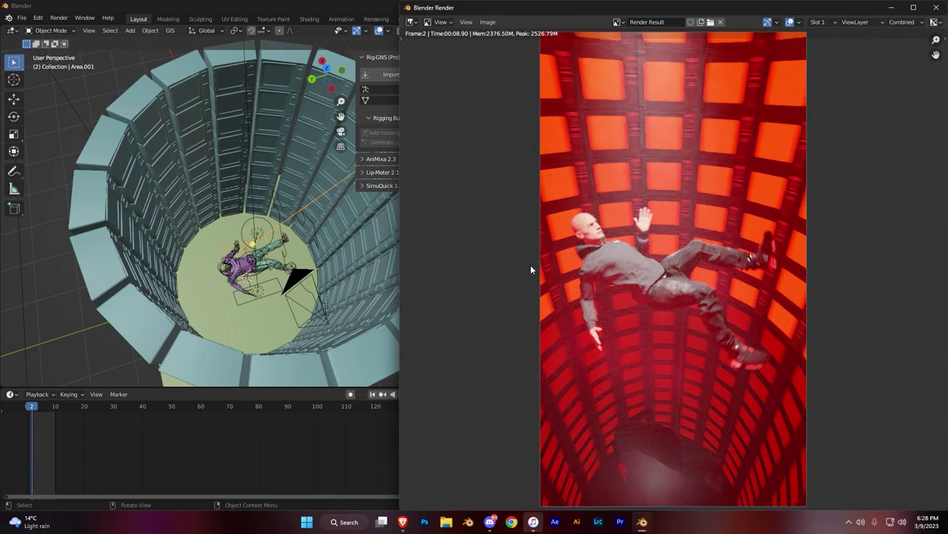
- Close the render and rotate the glowing tube Cube.002 180° around Z
click(936, 10)
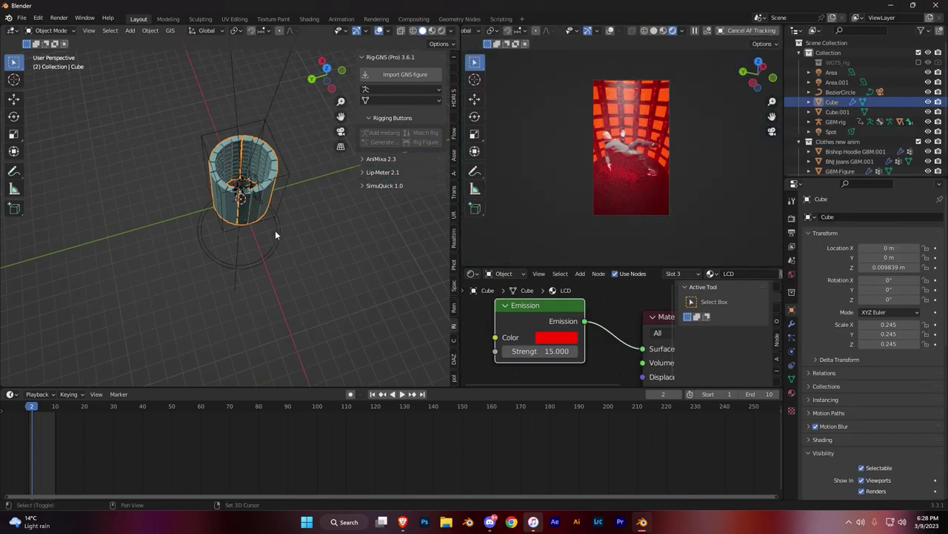
scroll(605, 214, up, 5)
scroll(252, 222, up, 5)
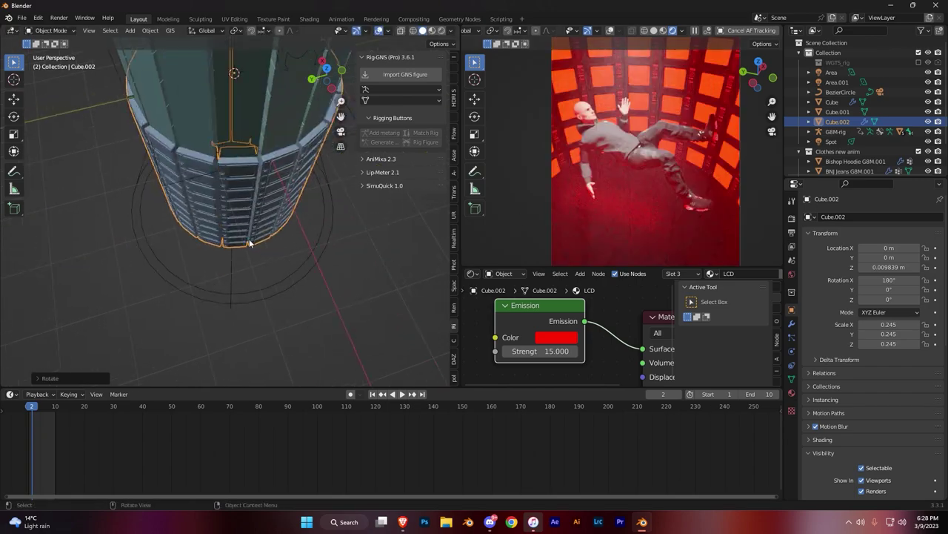
key(r)
click(254, 230)
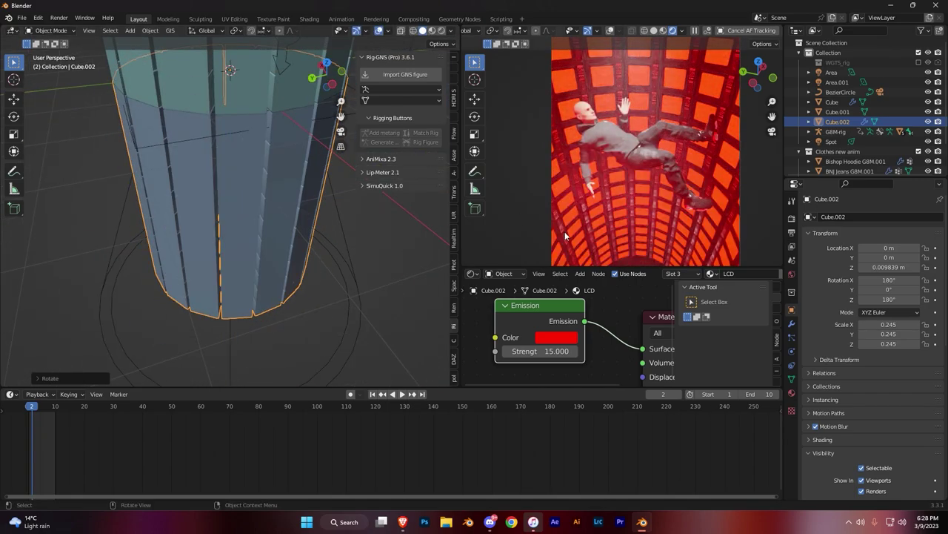
- Edit the tube's Array.001 count and run a test render
click(792, 323)
double_click(897, 323)
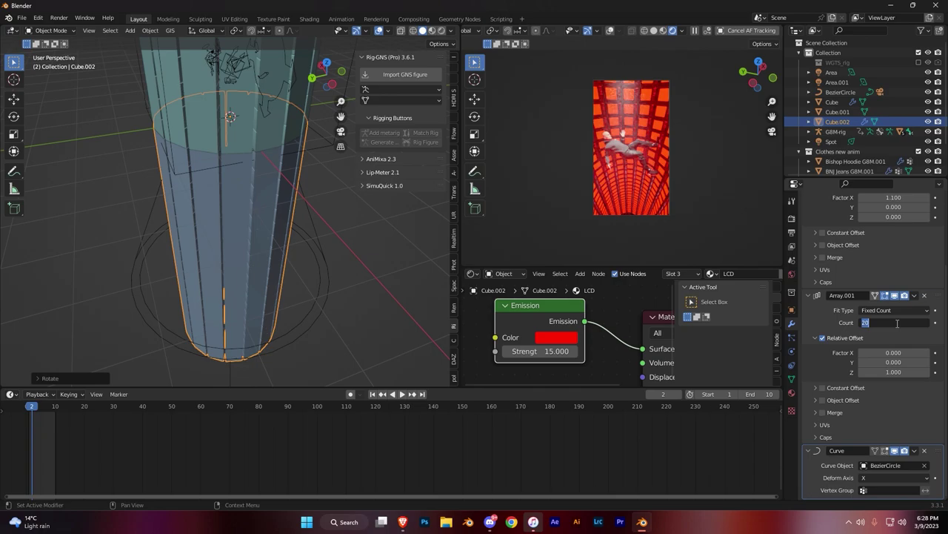
key(F12)
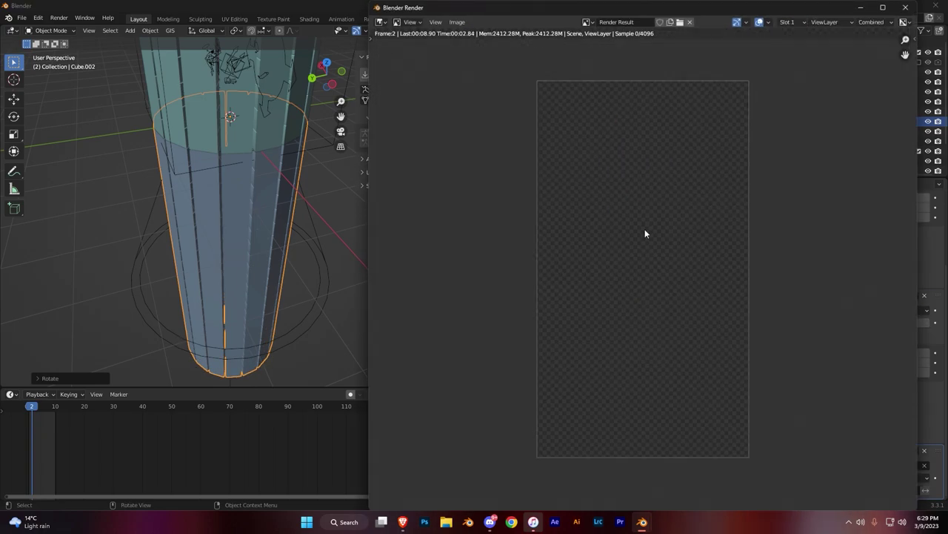
key(Escape)
- Look through the scene camera, set its lens to 15 mm and edit its field of view
key(KP_0)
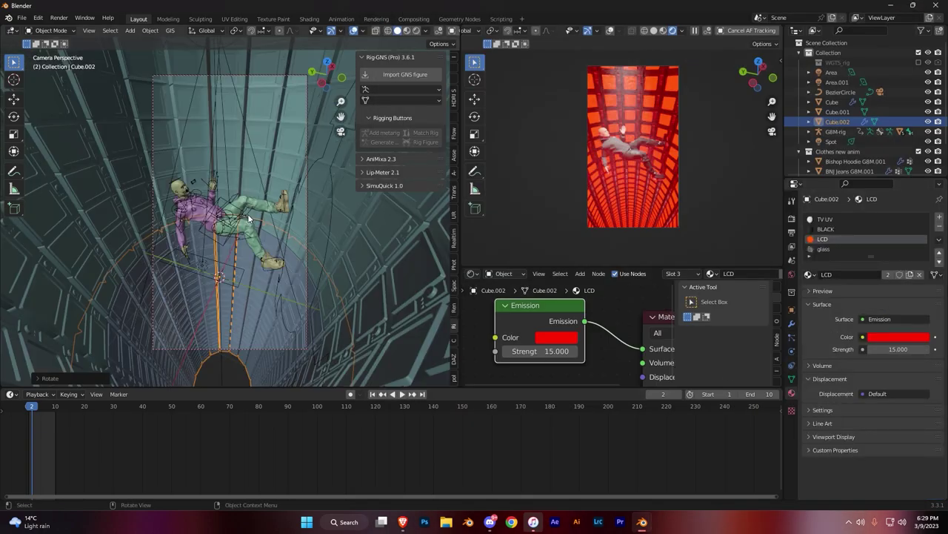
click(248, 214)
drag(882, 275, 911, 275)
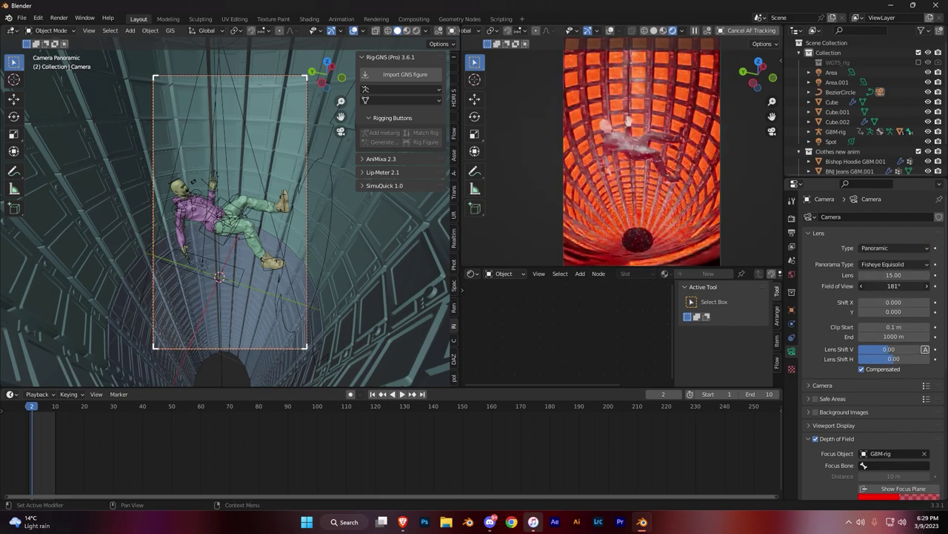
double_click(893, 286)
- Cycle through the camera's panorama projection types to compare them
scroll(665, 191, down, 2)
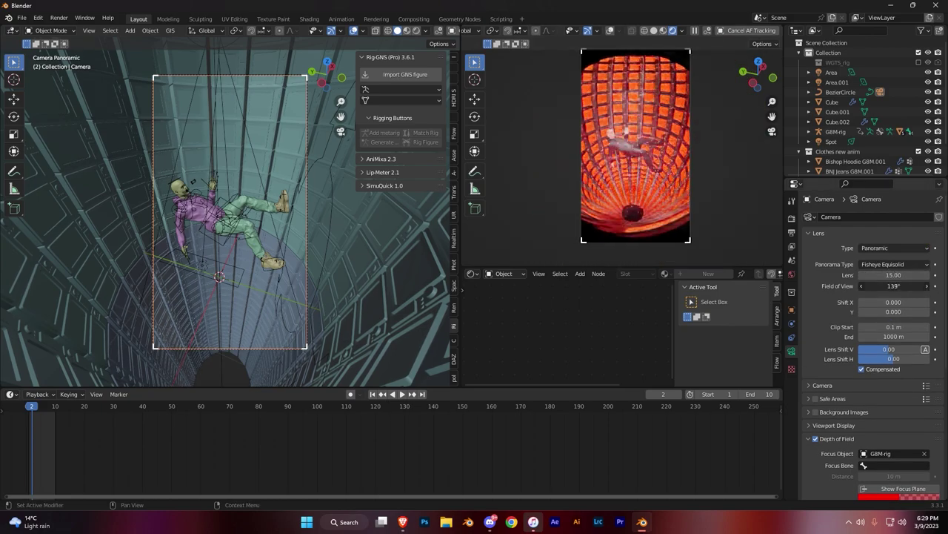
ctrl+scroll(885, 265, up, 3)
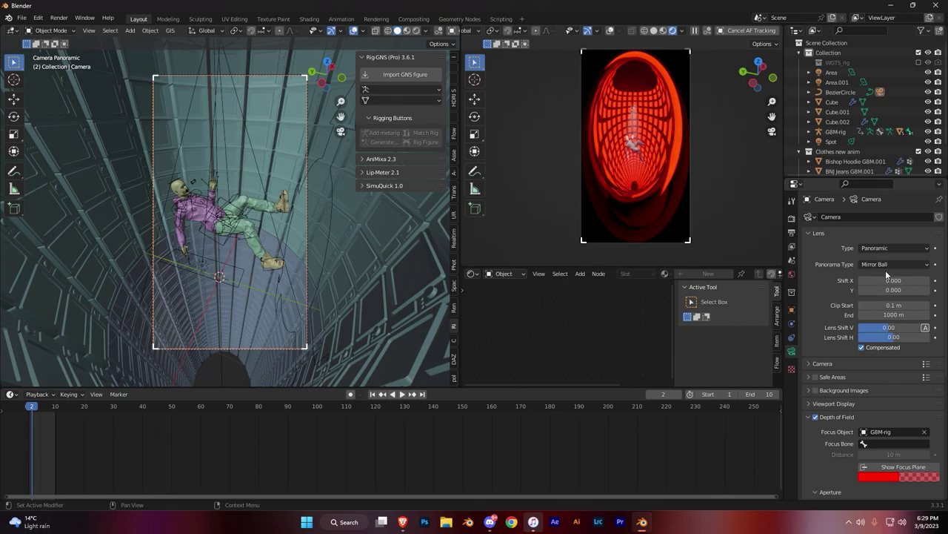
ctrl+scroll(886, 265, down, 2)
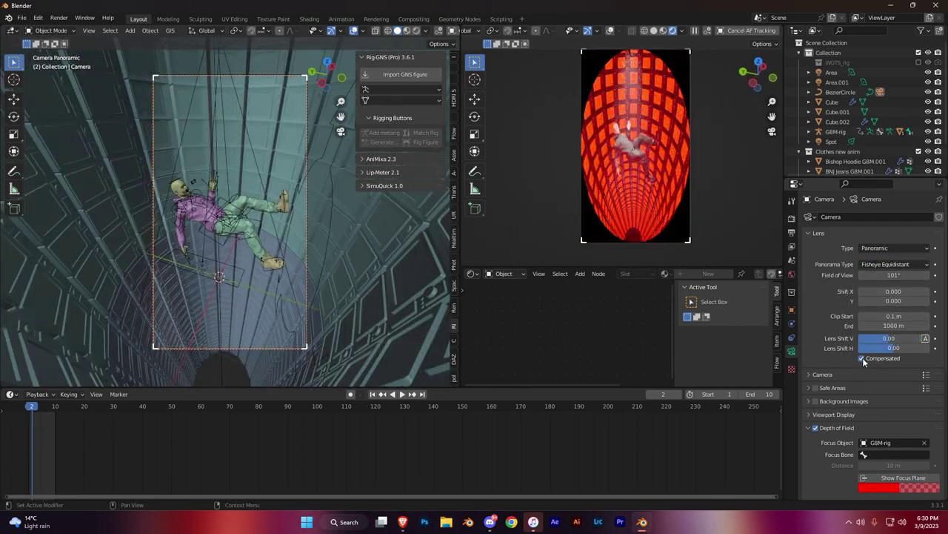
ctrl+scroll(886, 264, up, 2)
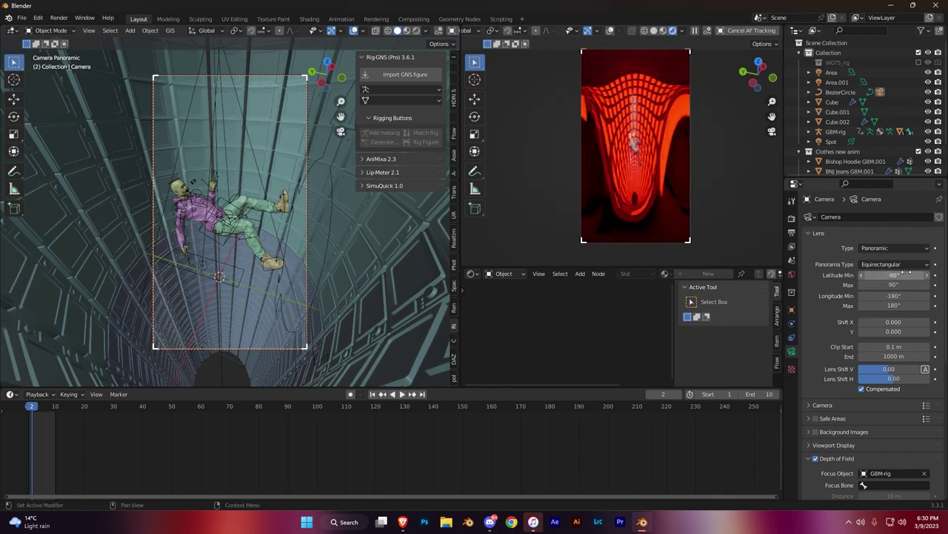
ctrl+scroll(900, 267, down, 5)
ctrl+scroll(889, 264, down, 2)
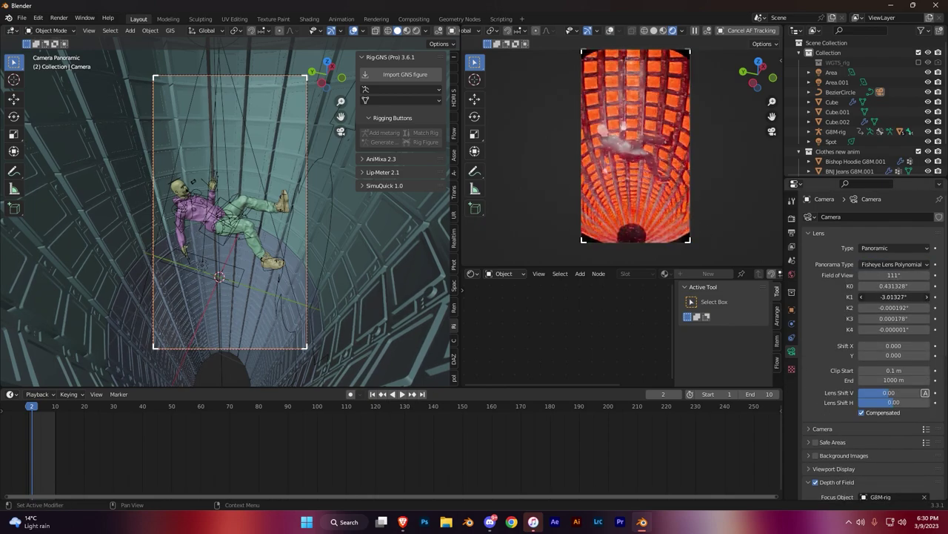
- Nudge the camera and raise the spotlight up the tube
key(g)
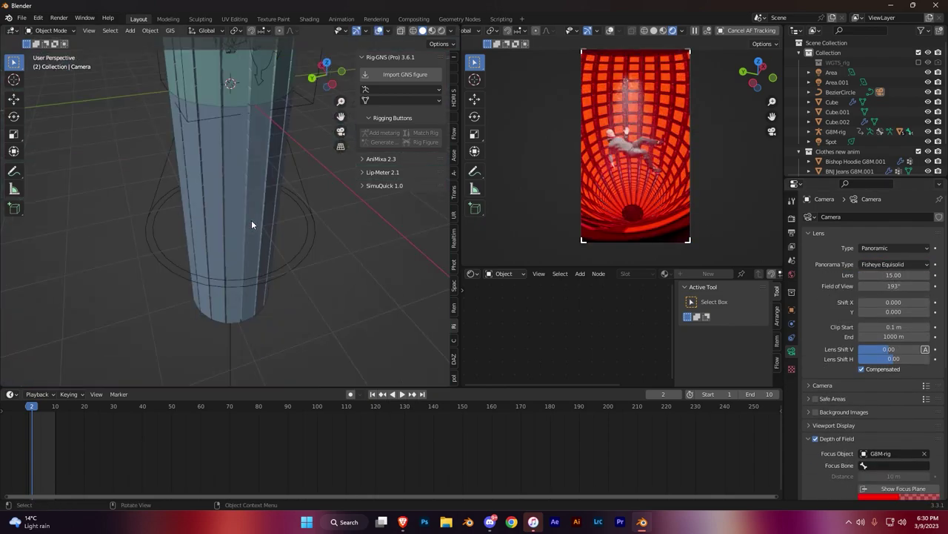
click(336, 234)
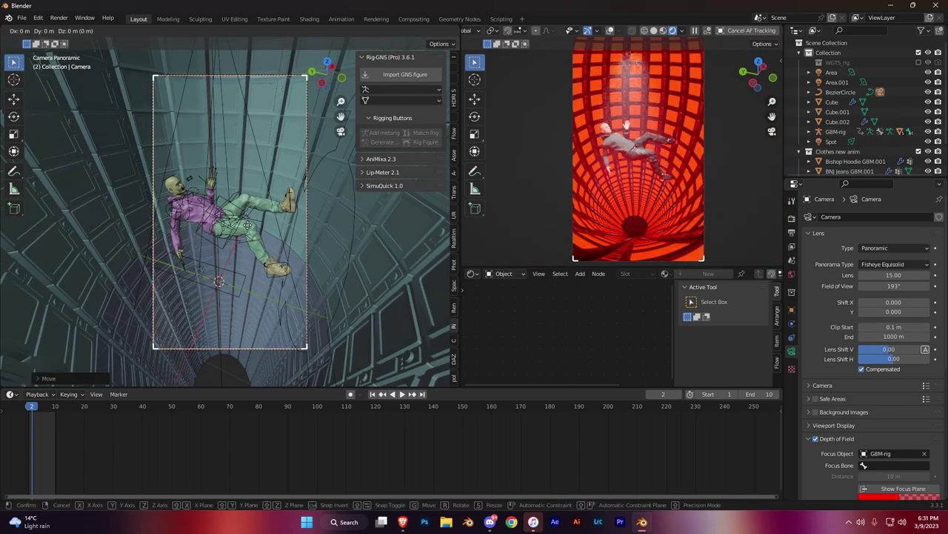
click(236, 205)
key(g)
key(z)
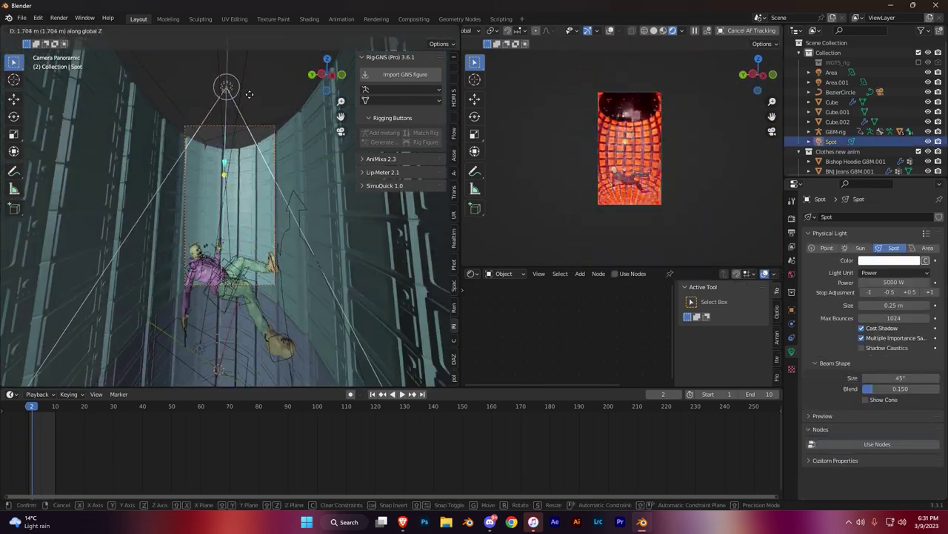
click(260, 43)
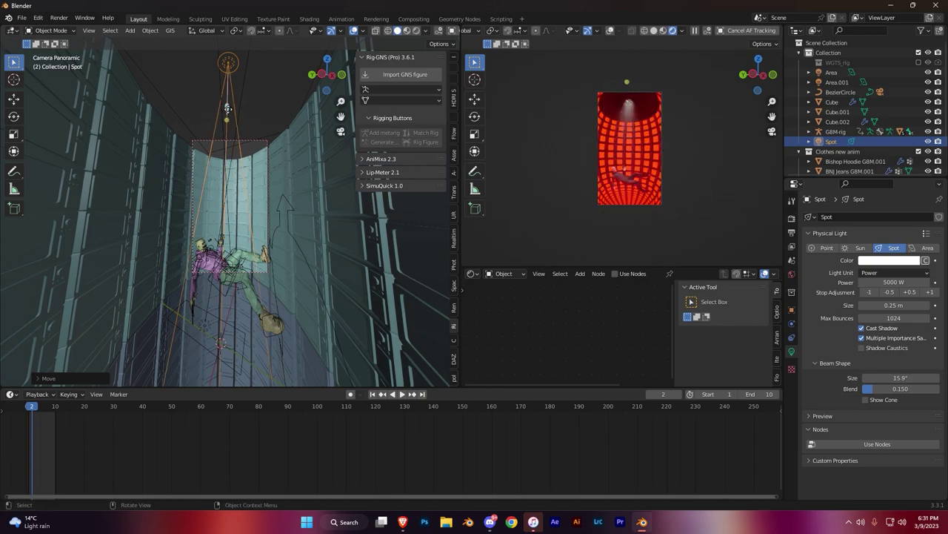
- Inspect the tube in side orthographic view and review the tunnel Cube's modifiers
middle_drag(227, 108, 223, 227)
scroll(223, 227, down, 5)
click(208, 289)
key(ctrl+KP_3)
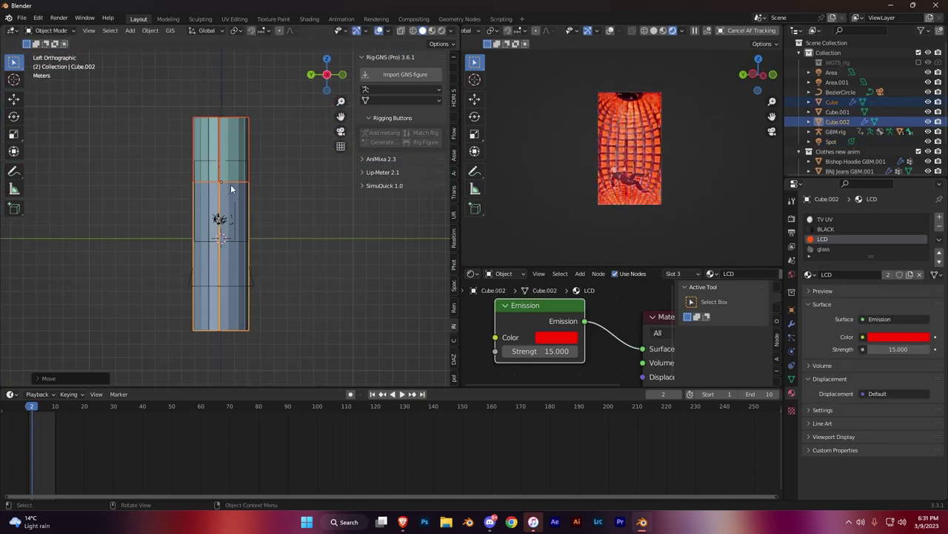
click(222, 149)
mouse_move(231, 189)
middle_down()
mouse_move(223, 222)
mouse_move(239, 149)
mouse_move(224, 249)
middle_up()
click(792, 324)
scroll(222, 185, up, 3)
scroll(623, 173, up, 3)
scroll(623, 172, down, 3)
- Raise the spotlight again and set it to 10000 W with a 25.6° beam
click(239, 149)
key(g)
key(z)
click(668, 271)
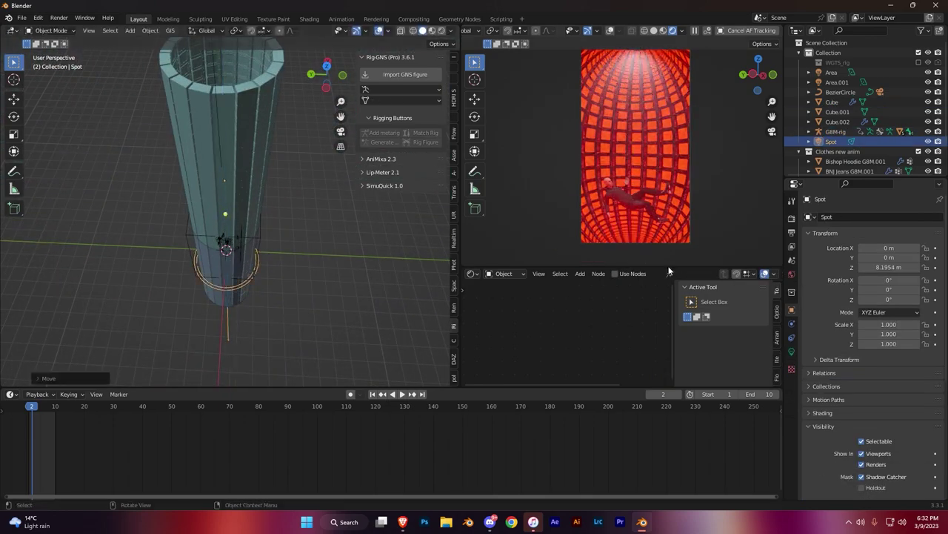
click(792, 350)
click(898, 283)
drag(225, 207, 257, 204)
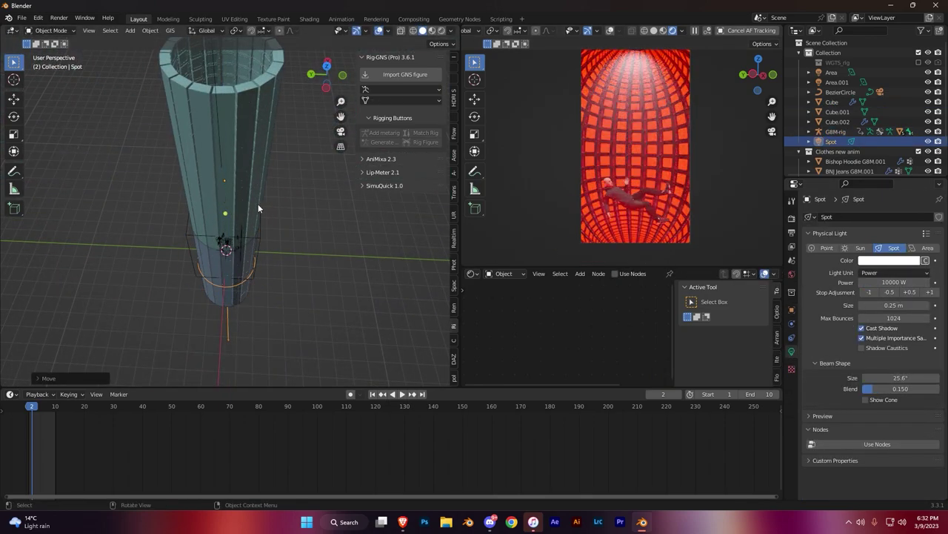
middle_drag(258, 204, 252, 183)
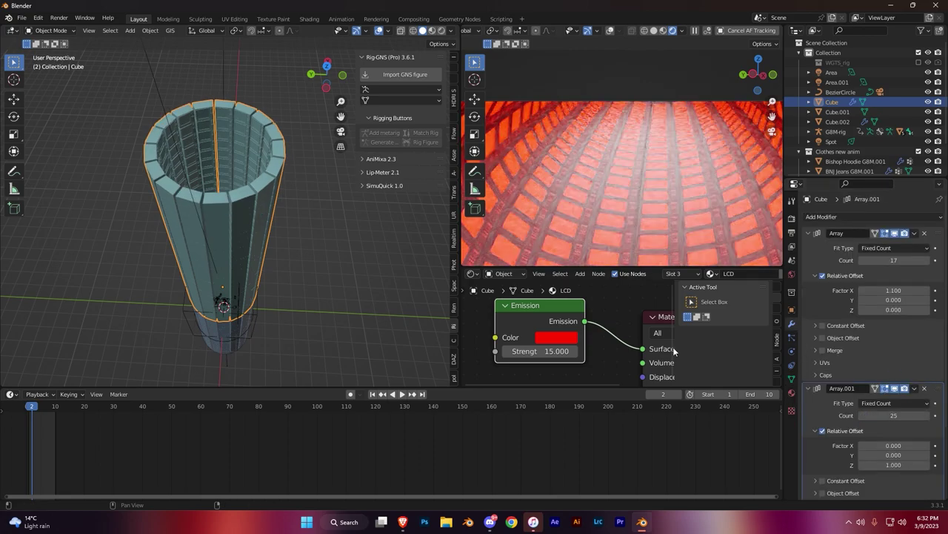
middle_drag(319, 213, 326, 185)
- Render the frame and look over the rendered image's file options
key(F12)
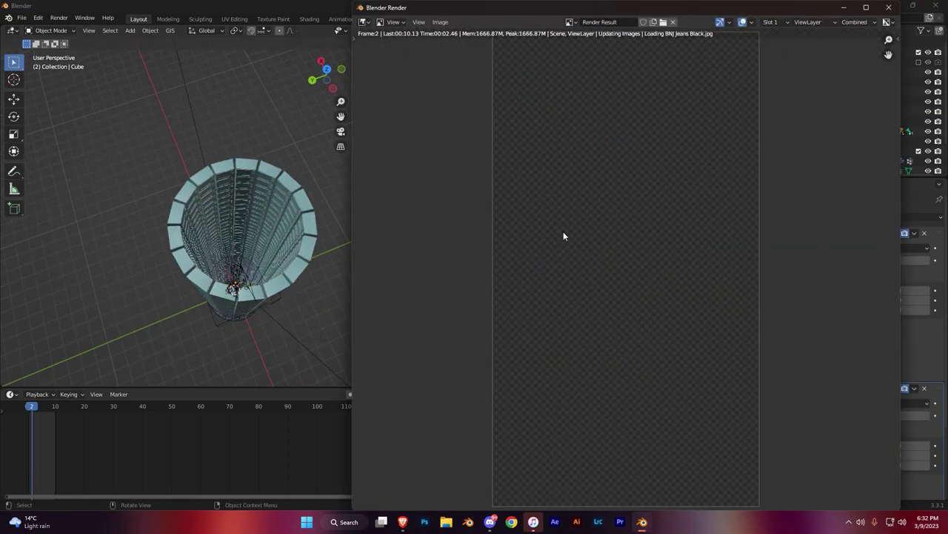
scroll(615, 274, up, 1)
scroll(614, 272, up, 1)
scroll(610, 266, down, 2)
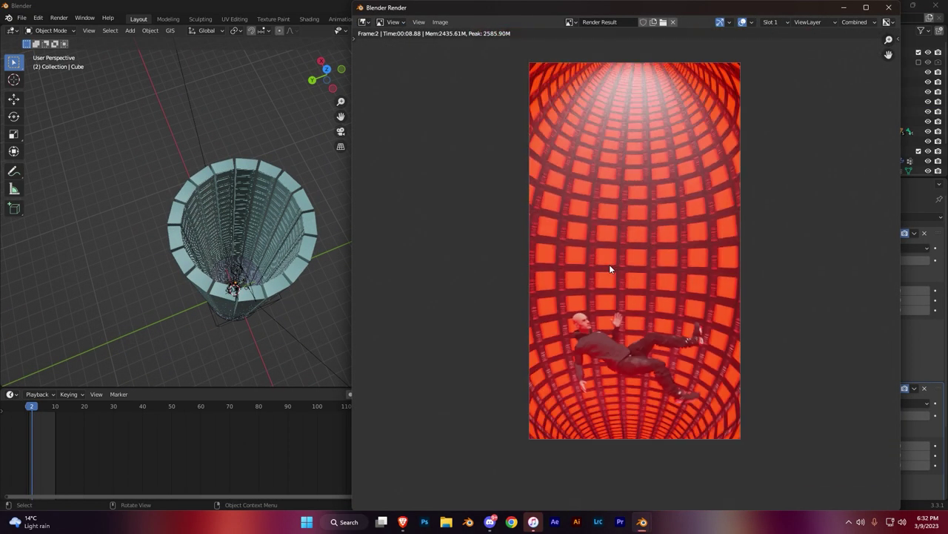
click(440, 21)
key(Escape)
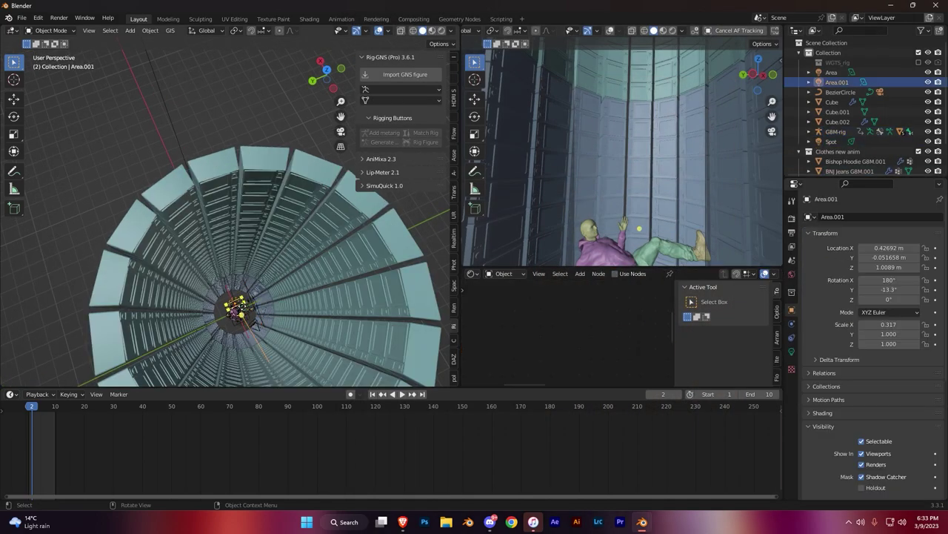
- Re-render the frame and save the rendered image
key(F12)
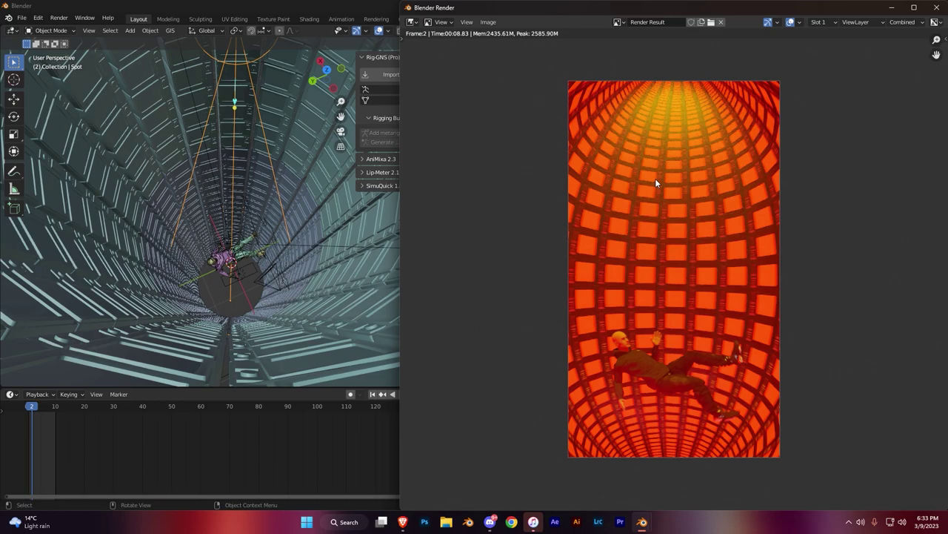
key(shift+alt+s)
key(Return)
key(Escape)
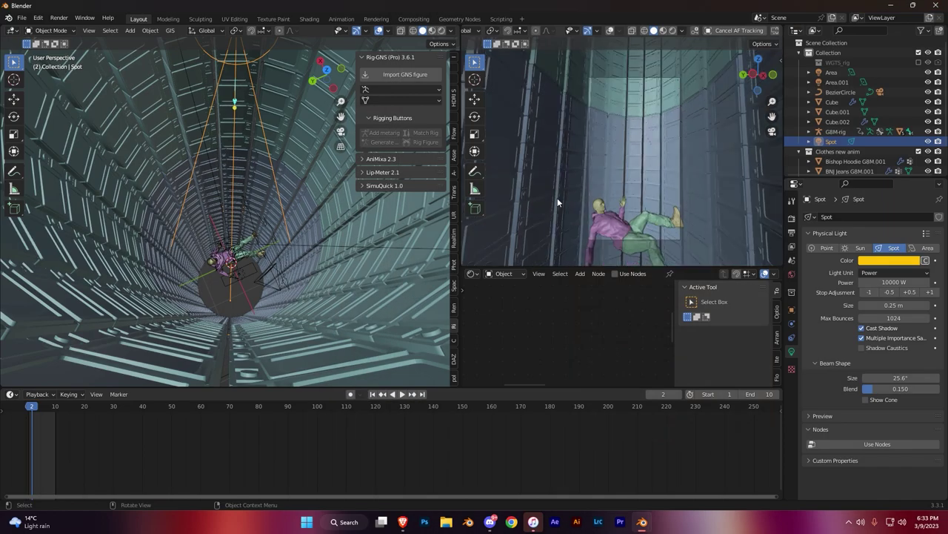
- Save the Blender project as tvs2.blend and switch to the web browser
scroll(267, 220, down, 4)
scroll(238, 280, down, 5)
scroll(246, 213, down, 4)
key(ctrl+s)
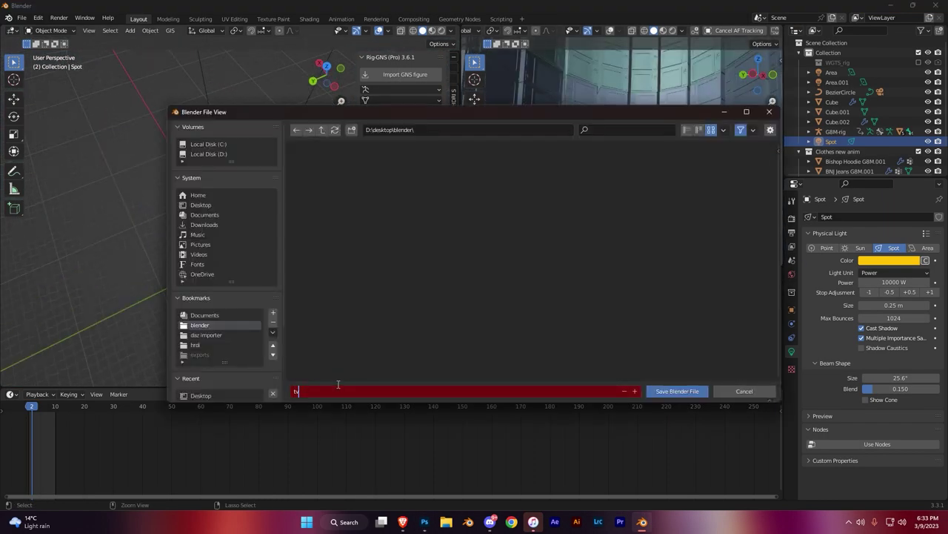
text(tvs2)
key(Return)
key(alt+Tab)
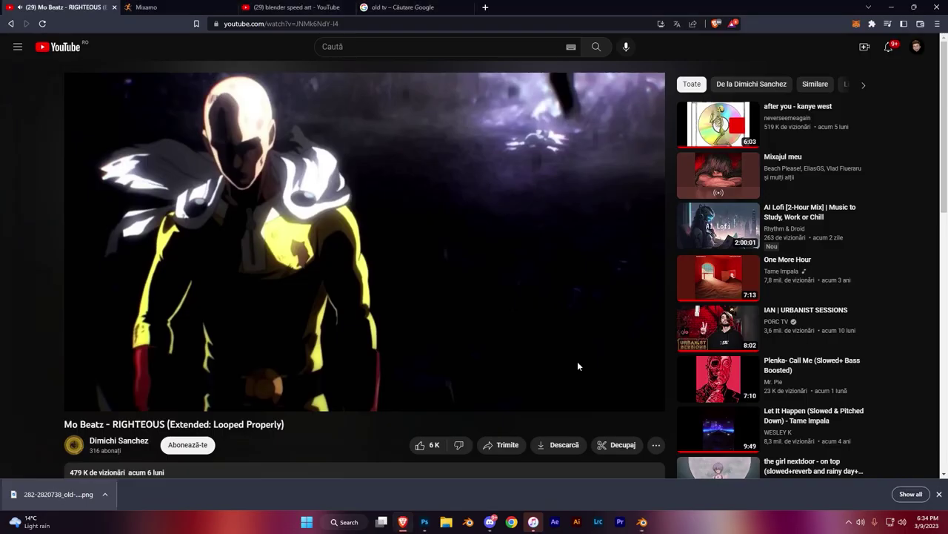
- Switch to Photoshop and open the tv2.png render
key(alt+Tab)
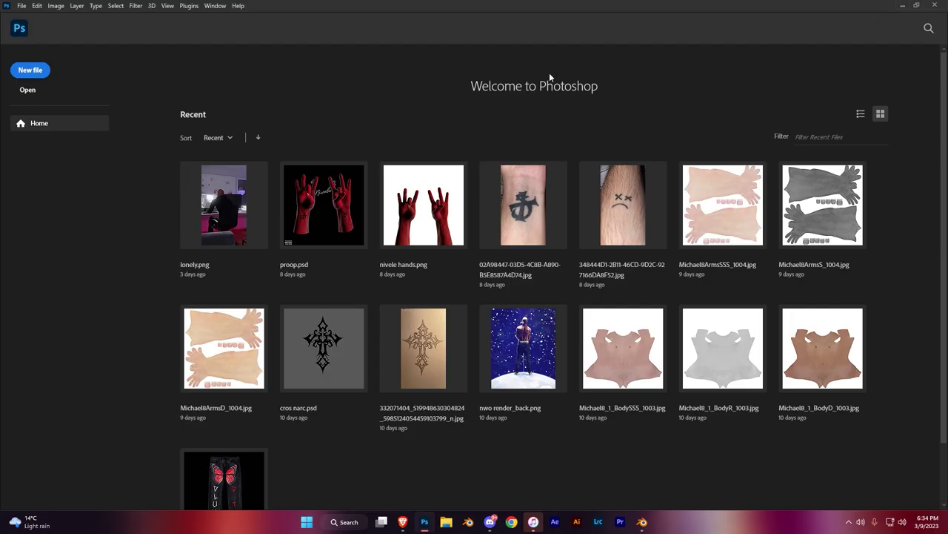
key(ctrl+o)
scroll(561, 276, down, 5)
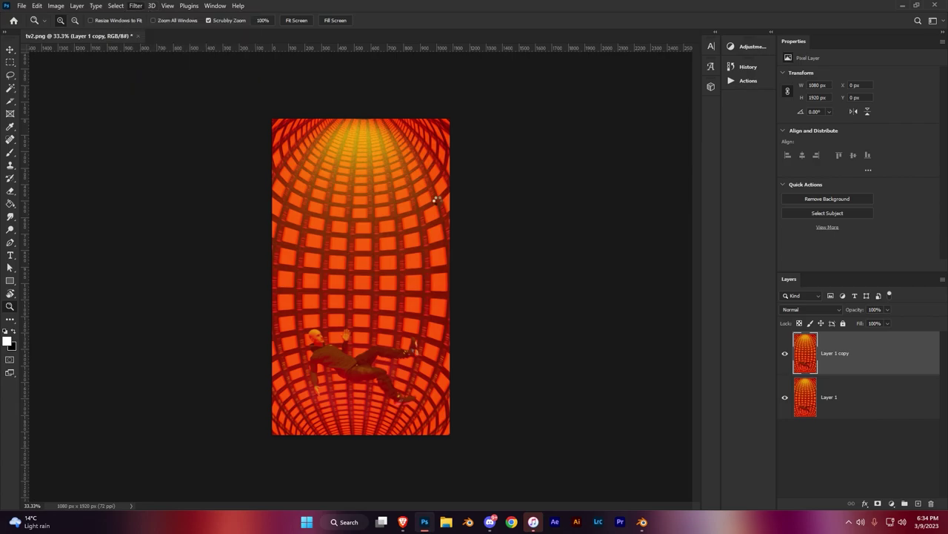
- In Camera Raw, lower the whites and push Texture to +100
key(ctrl+shift+a)
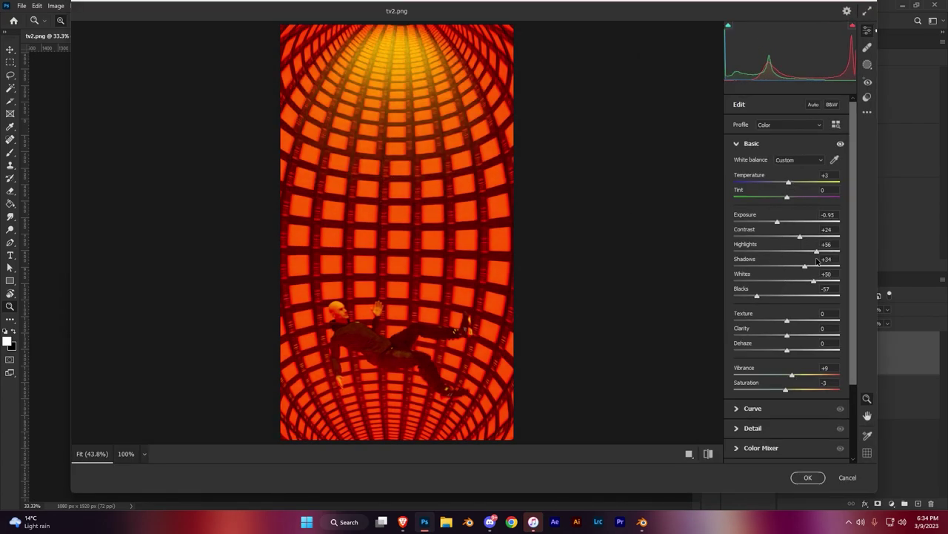
drag(809, 283, 784, 283)
drag(787, 320, 876, 327)
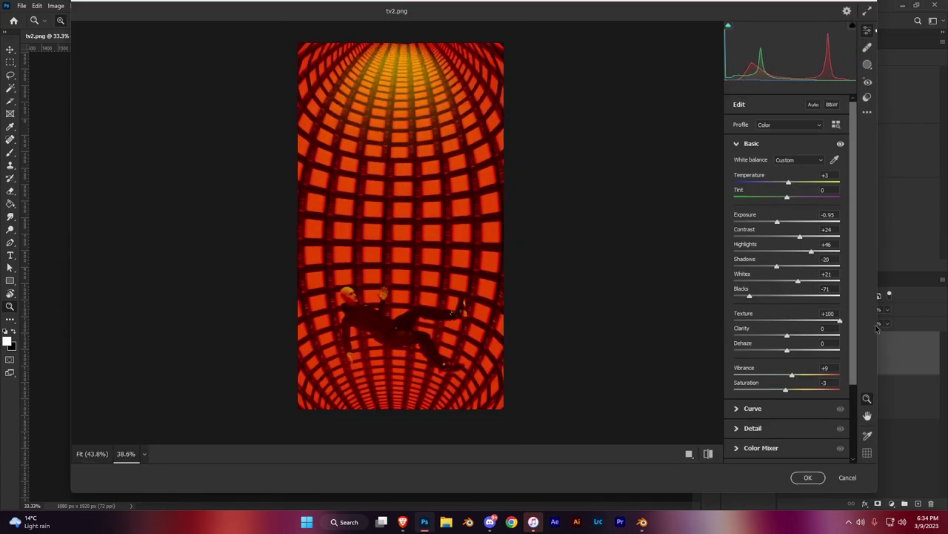
click(752, 143)
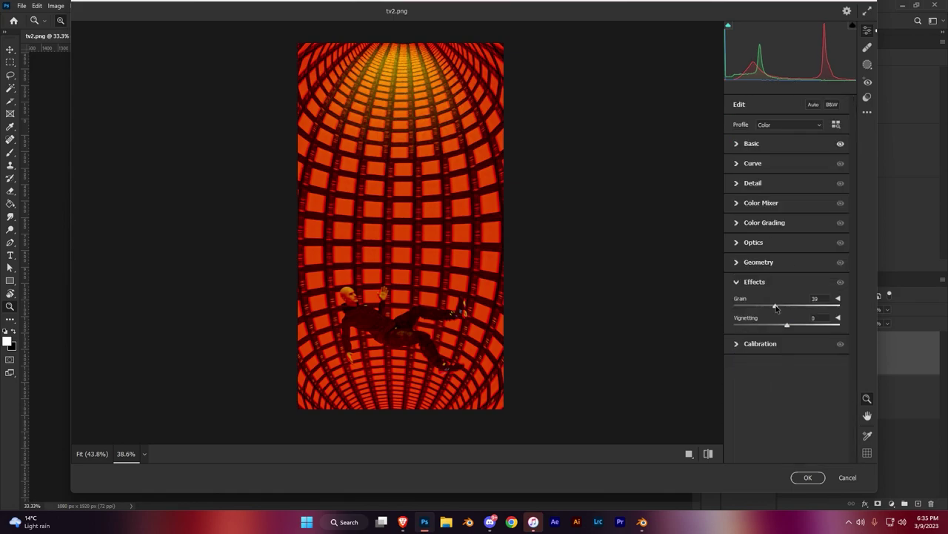